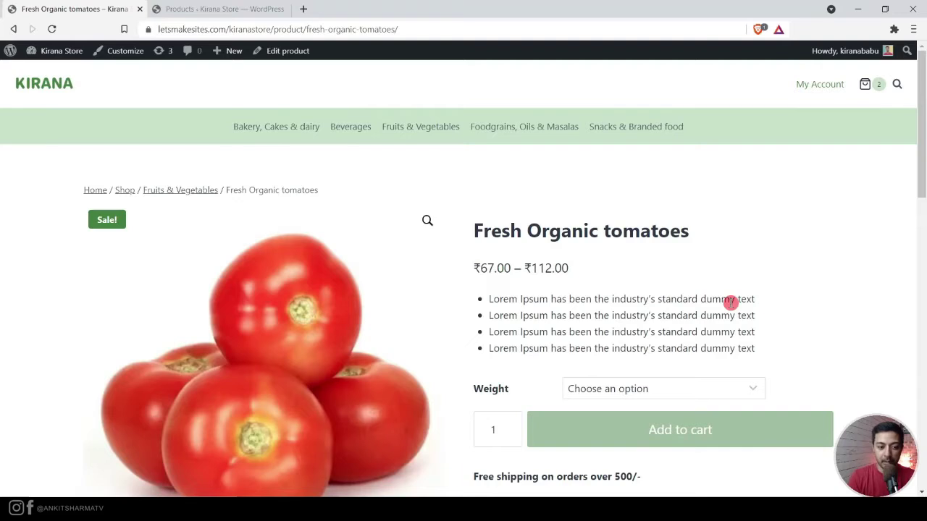
Set the quantity of the Fresh Organic tomatoes product to 3.
scroll(730, 303, "down", 1)
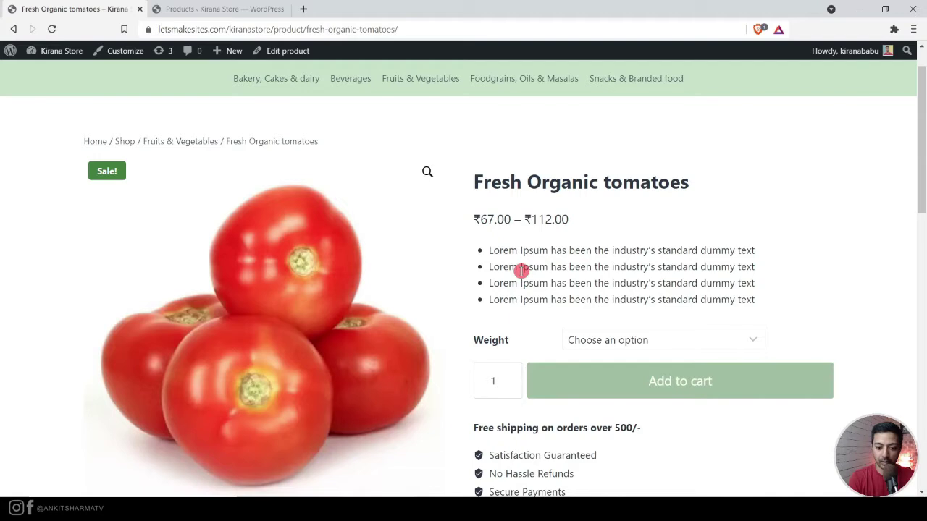
left_click_drag(478, 219, 573, 227)
left_click(589, 234)
scroll(589, 235, "down", 2)
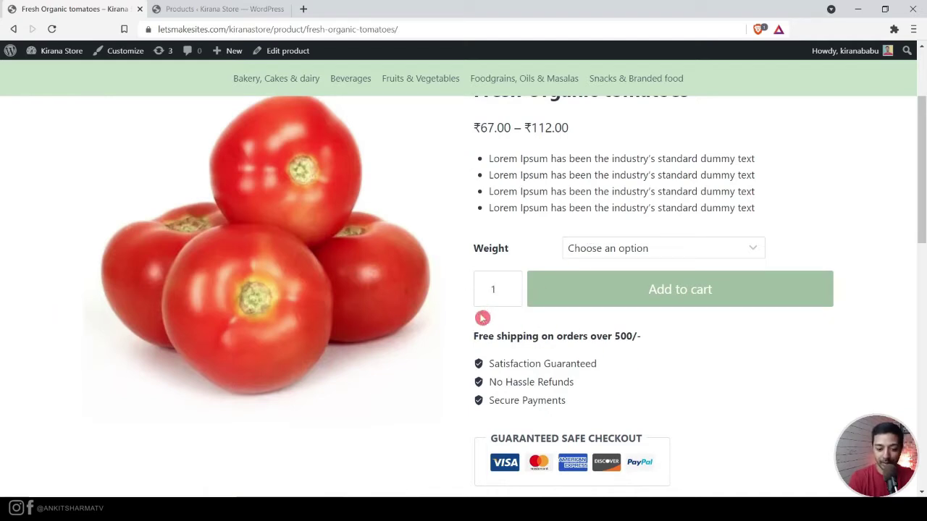
left_click(513, 290)
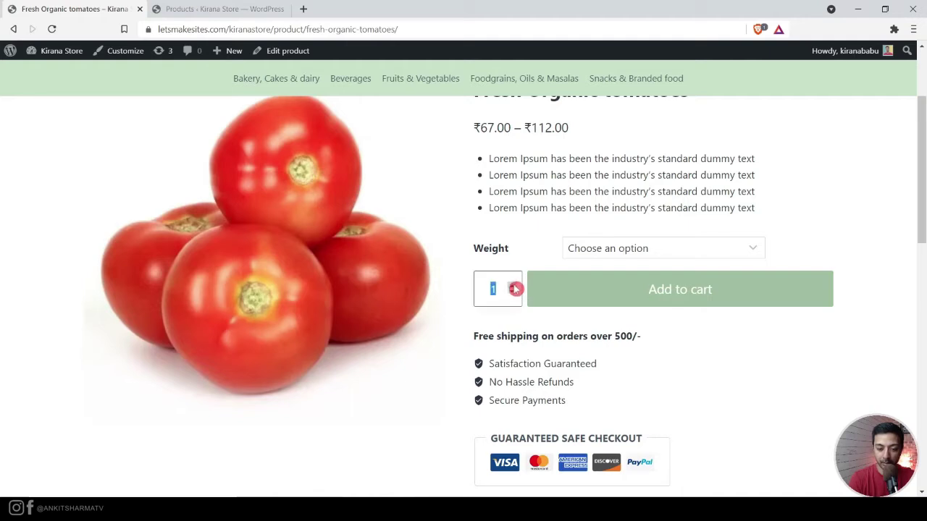
left_click(702, 362)
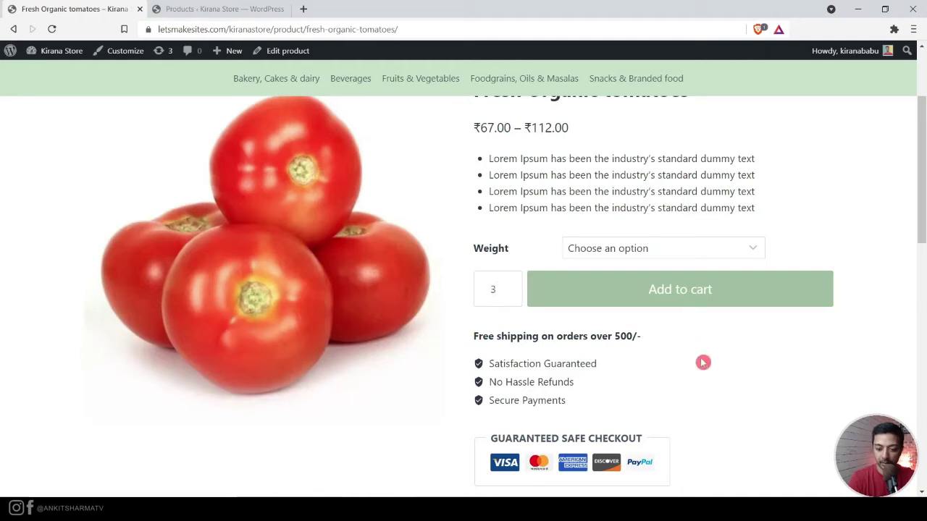
Select the 1 KG, 250 Grams and finally 500 Grams weight options to compare the price of each variation.
scroll(533, 316, "up", 1)
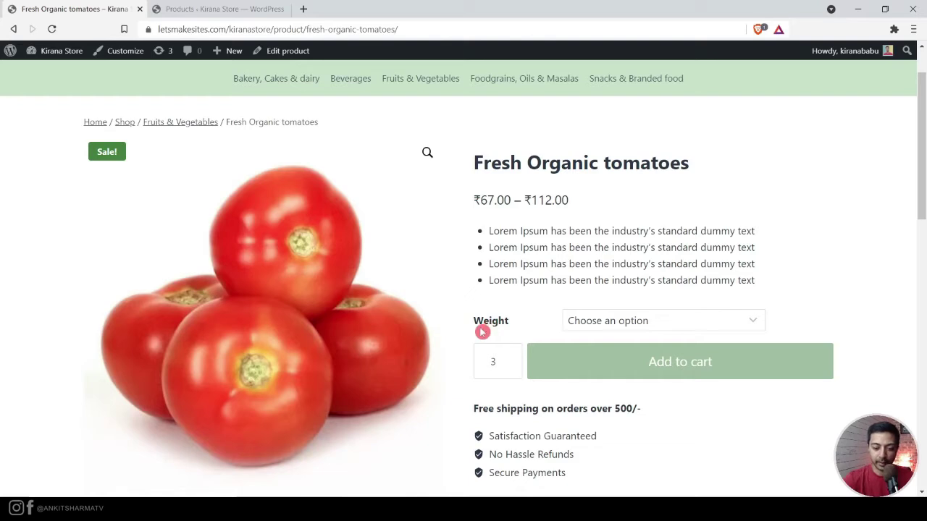
left_click(619, 329)
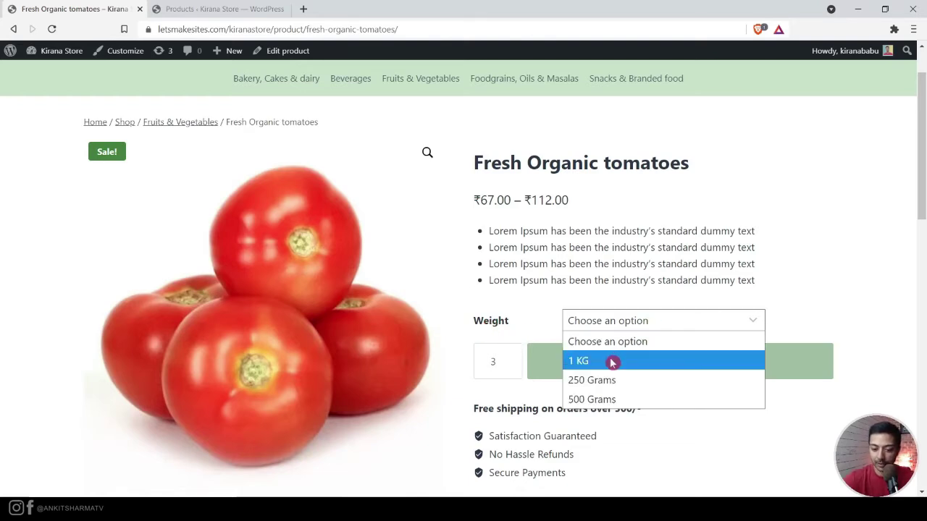
left_click(602, 369)
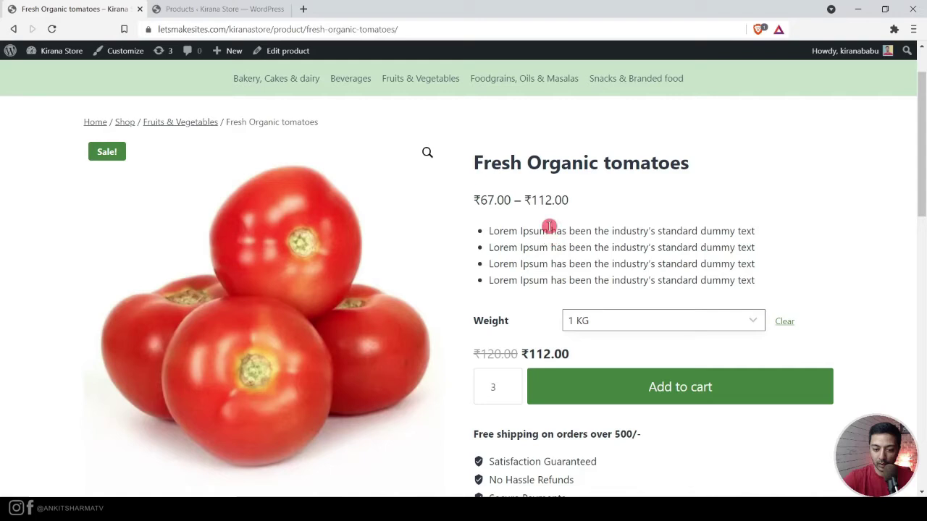
left_click(603, 329)
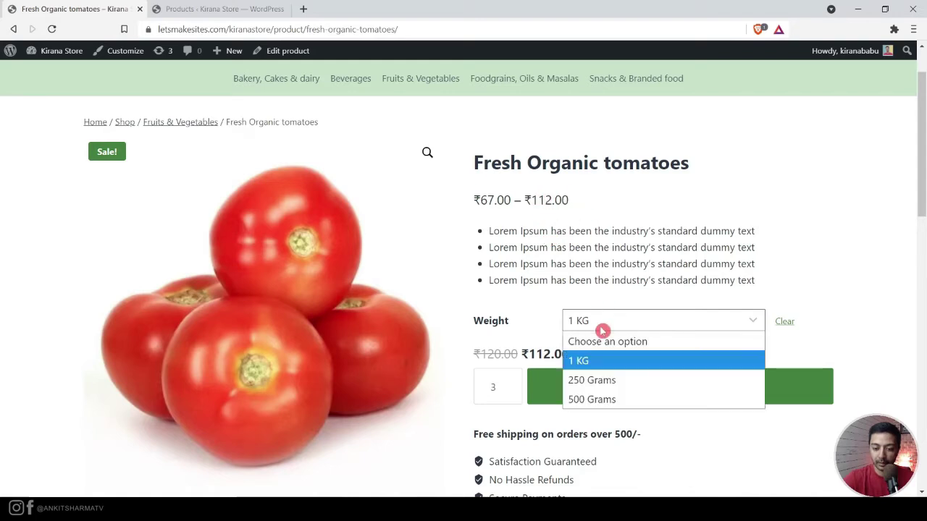
left_click(596, 382)
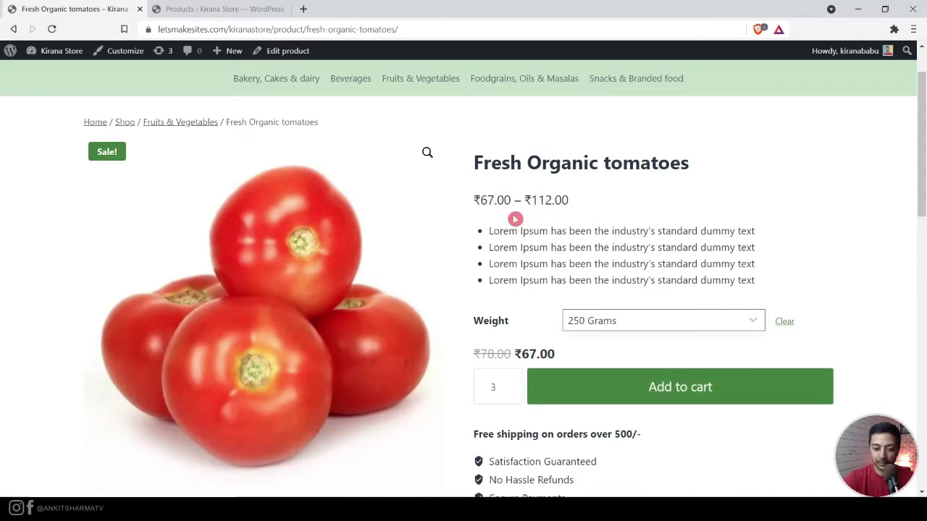
left_click(577, 321)
left_click(585, 399)
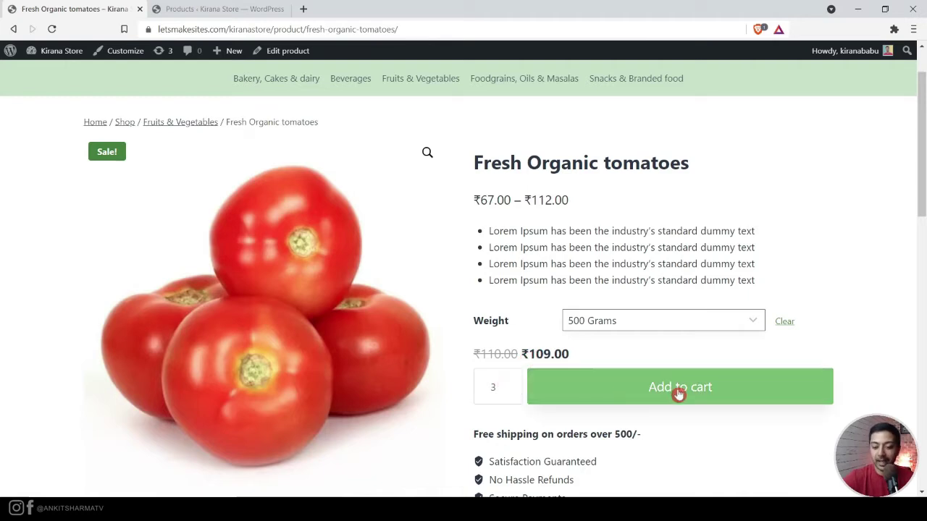
Examine the Weight attribute and its available options without changing the selection.
left_click(510, 389)
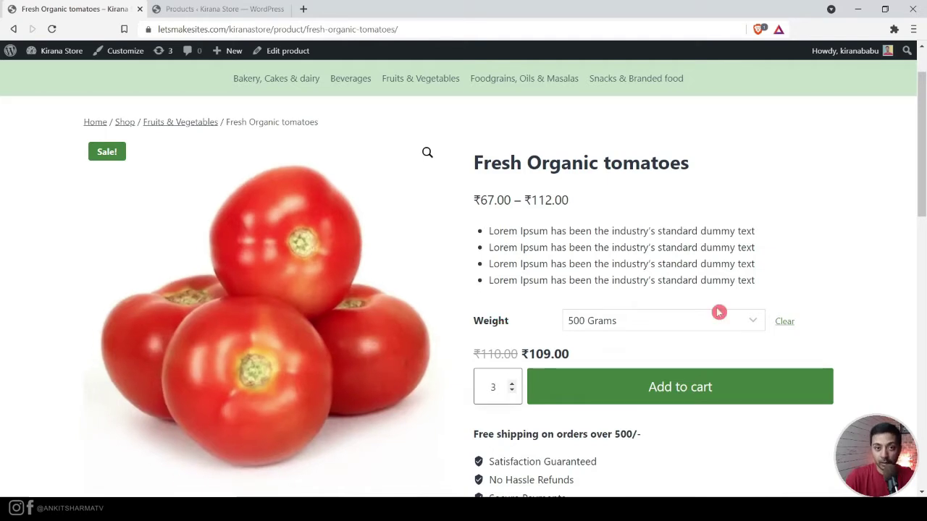
left_click(520, 280)
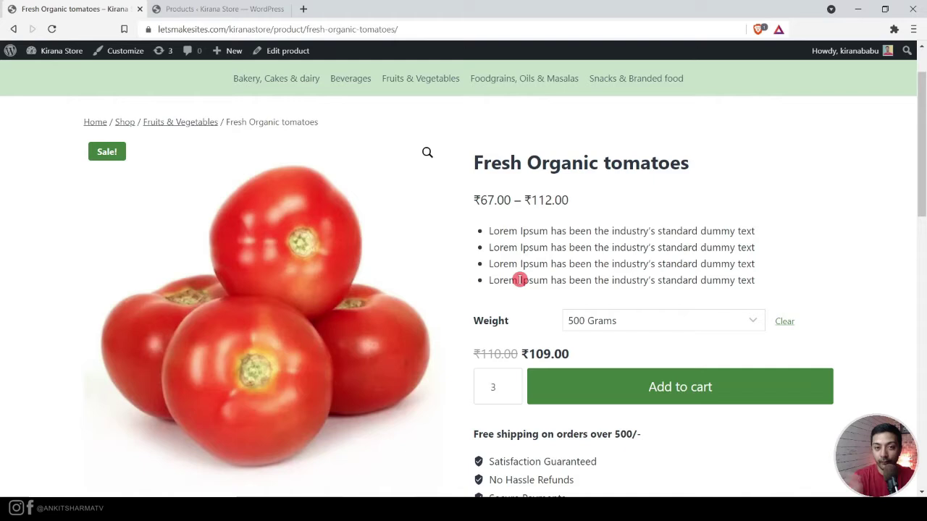
double_click(497, 326)
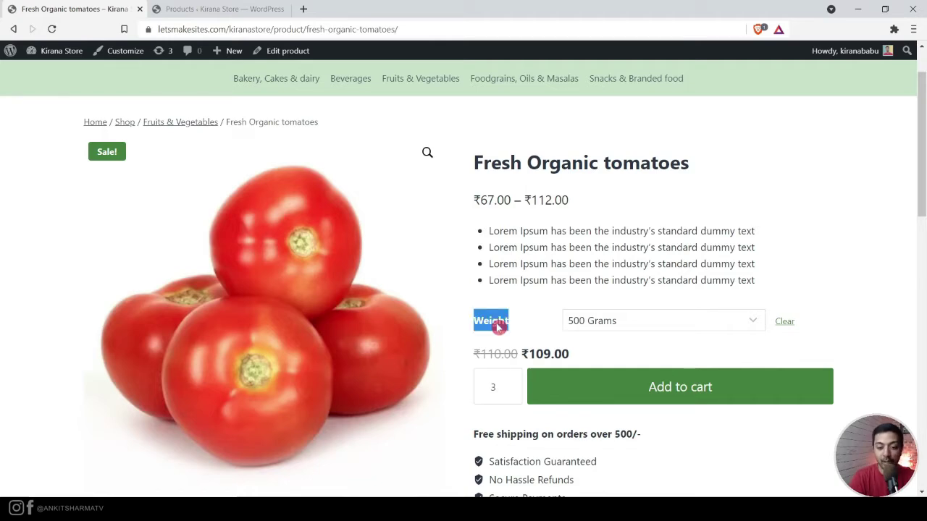
left_click(585, 318)
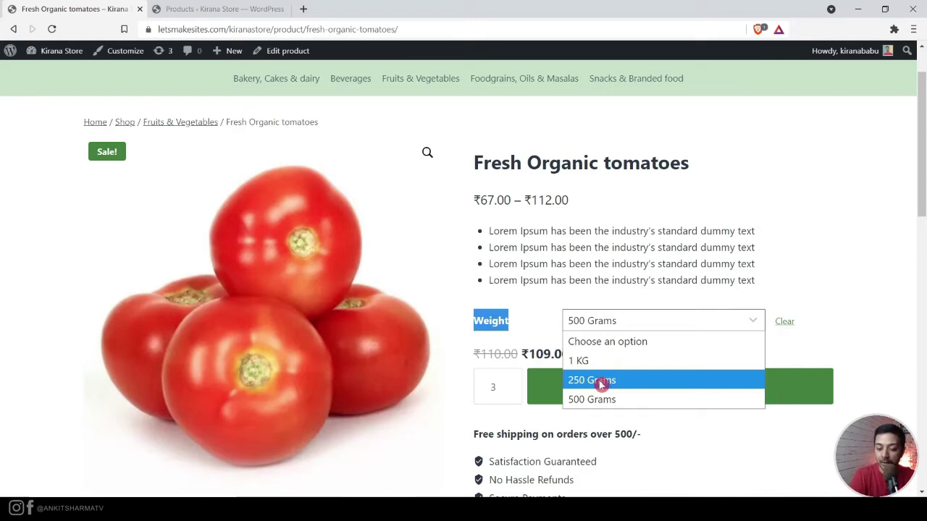
left_click(535, 316)
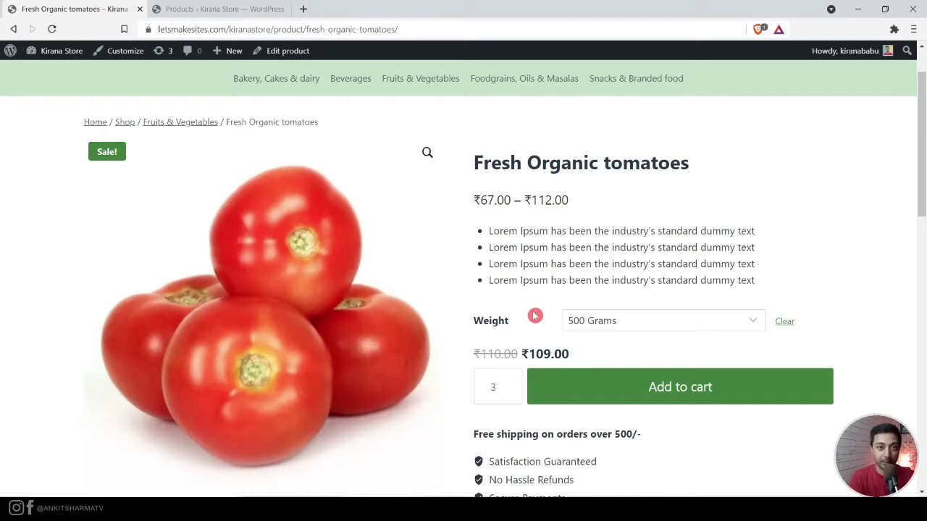
Start a new product from the store's Products list and name it "custom variable product".
key("ctrl+Tab")
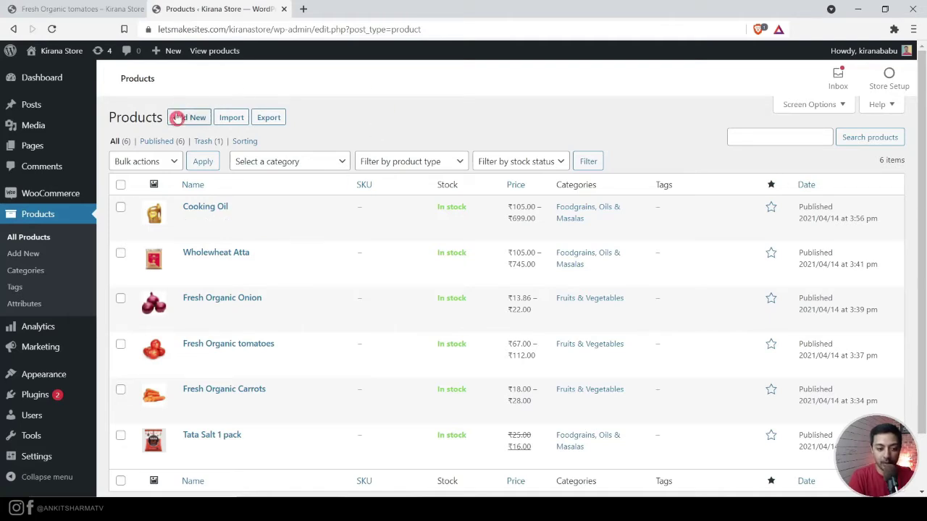
left_click(178, 121)
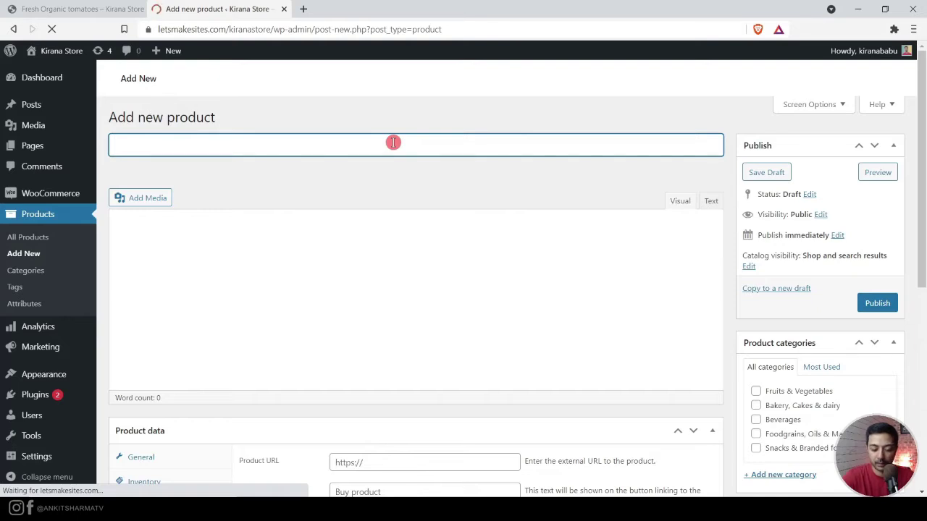
type("custom variable")
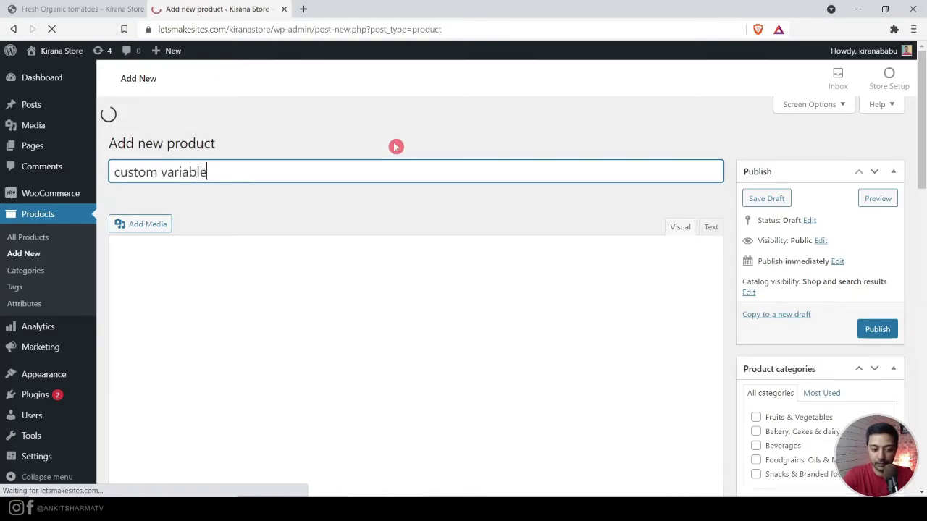
type(" pro")
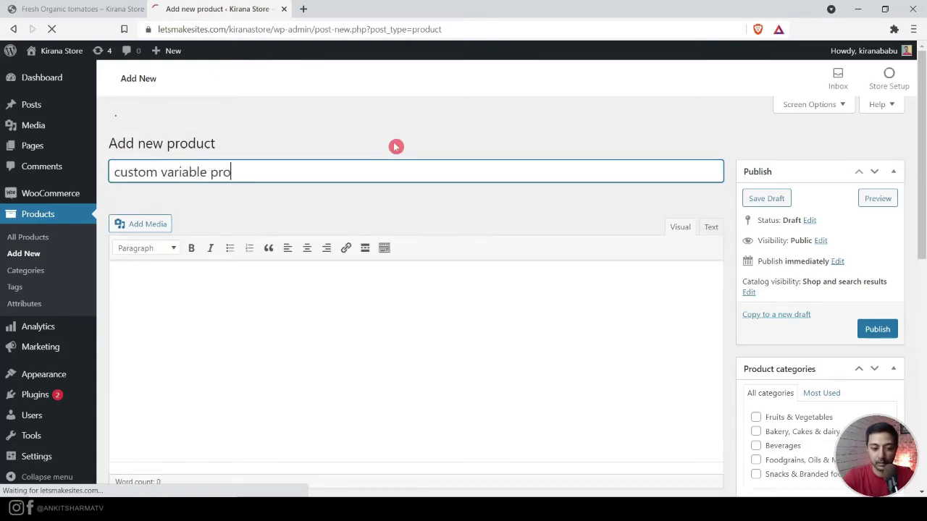
type("duct")
Fill the description with Lorem Ipsum text and copy a dummy-text bullet from the Fresh Organic tomatoes page into the short description.
left_click(83, 7)
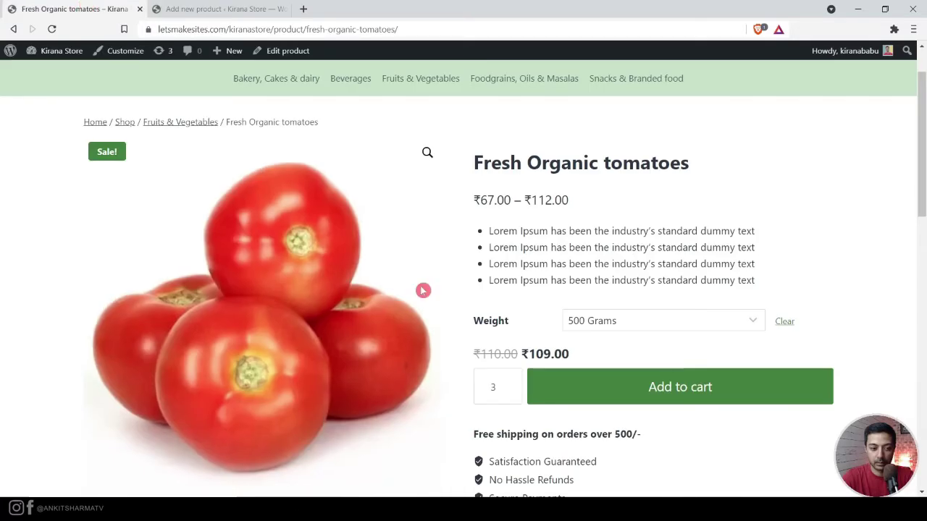
triple_click(572, 247)
left_click(159, 7)
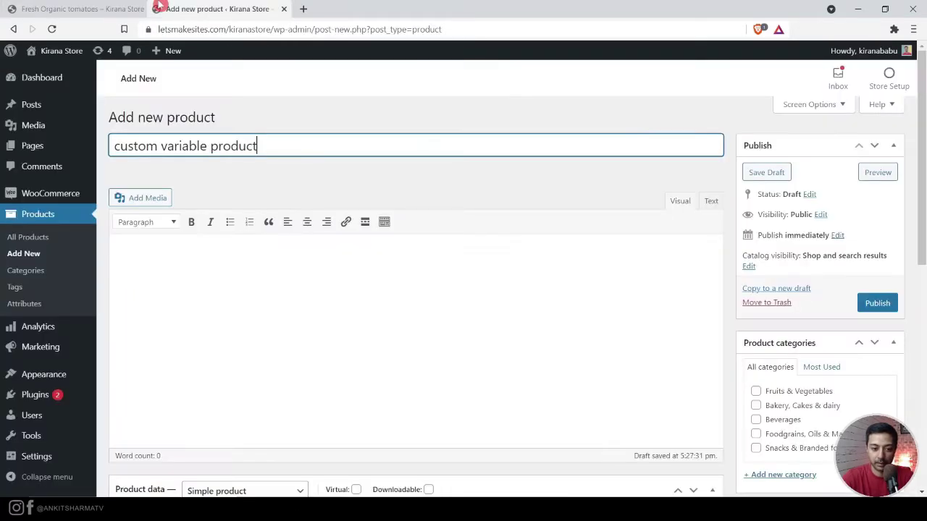
left_click(42, 5)
left_click(181, 8)
scroll(281, 349, "down", 5)
scroll(314, 289, "down", 1)
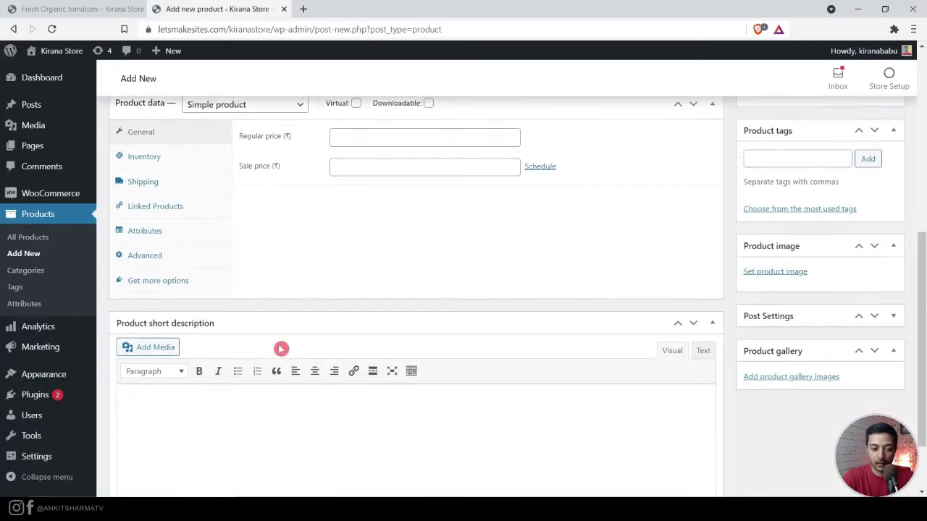
scroll(315, 289, "up", 2)
scroll(275, 307, "down", 3)
left_click(234, 350)
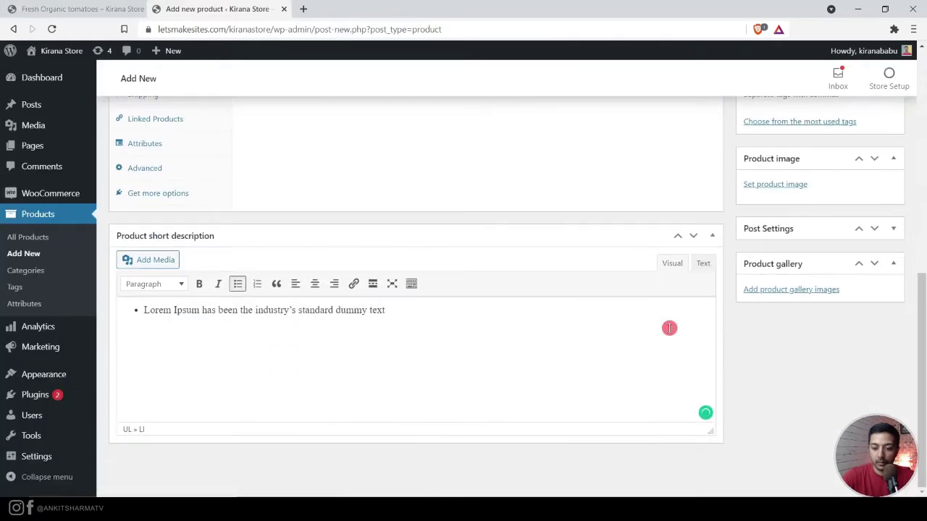
Set tomato.jpg as the product image and add the atta bag and Saffola Gold pictures to the product gallery.
left_click(774, 187)
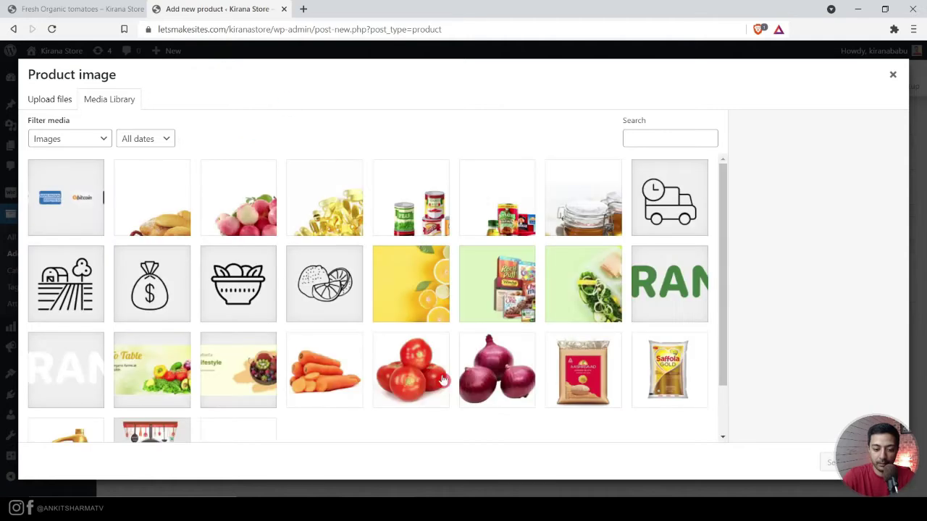
left_click(417, 378)
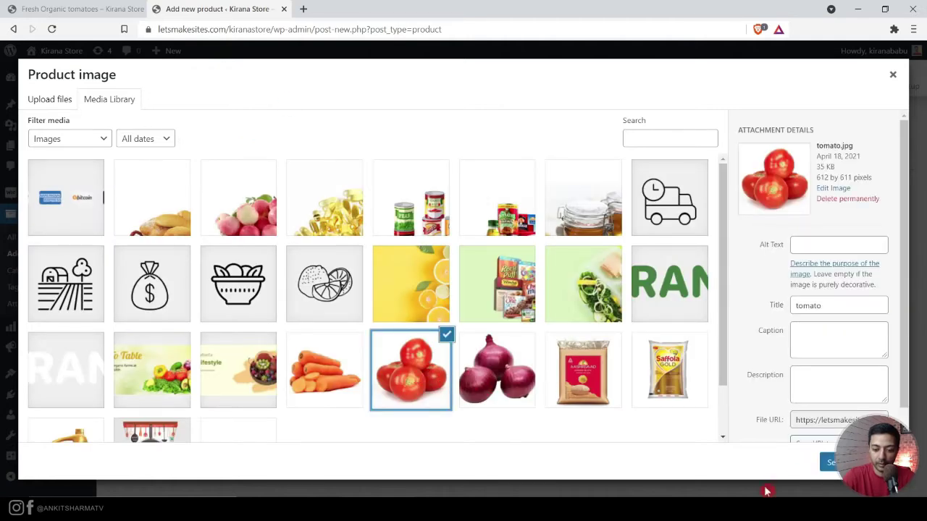
left_click(830, 464)
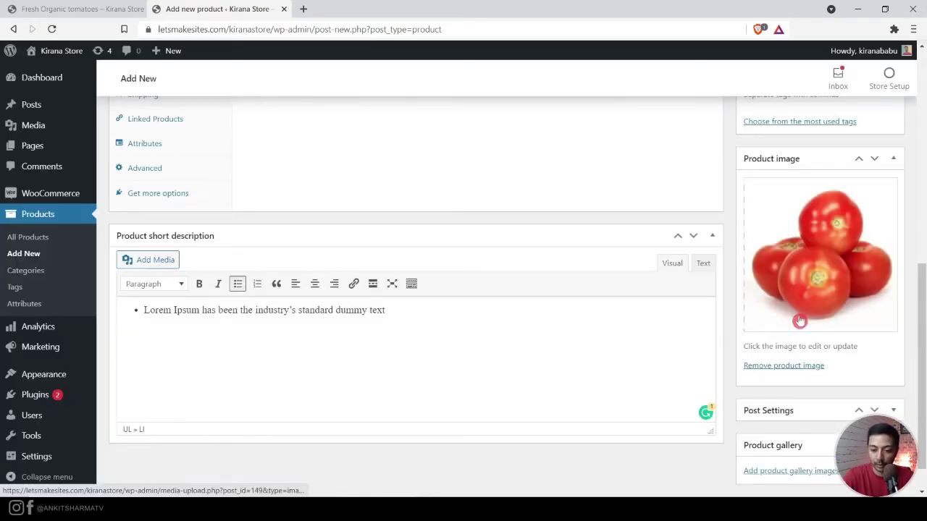
scroll(799, 321, "down", 1)
left_click(766, 434)
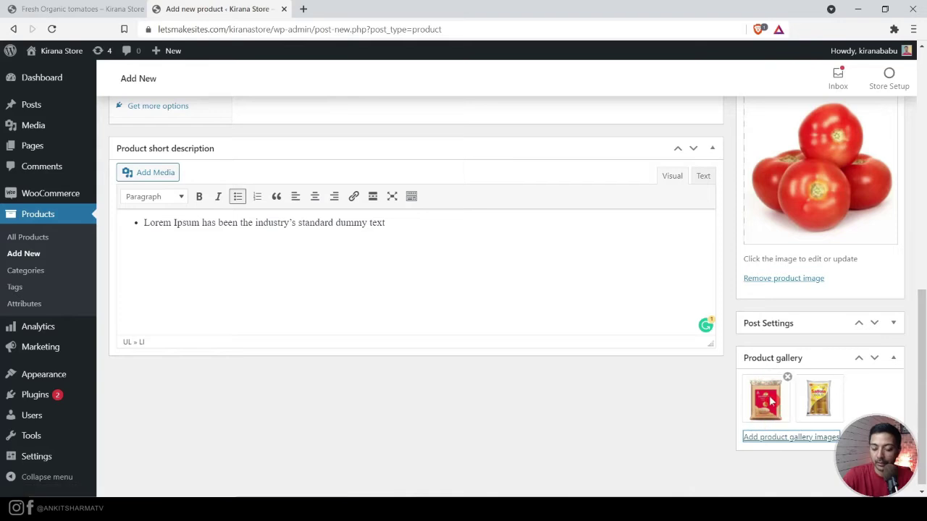
Assign the new product to the Beverages category.
scroll(617, 396, "up", 10)
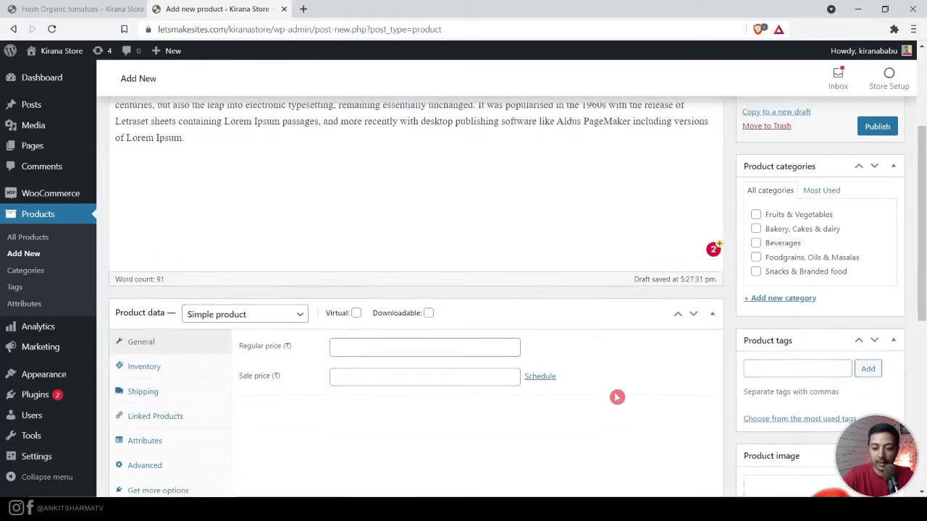
scroll(735, 242, "down", 2)
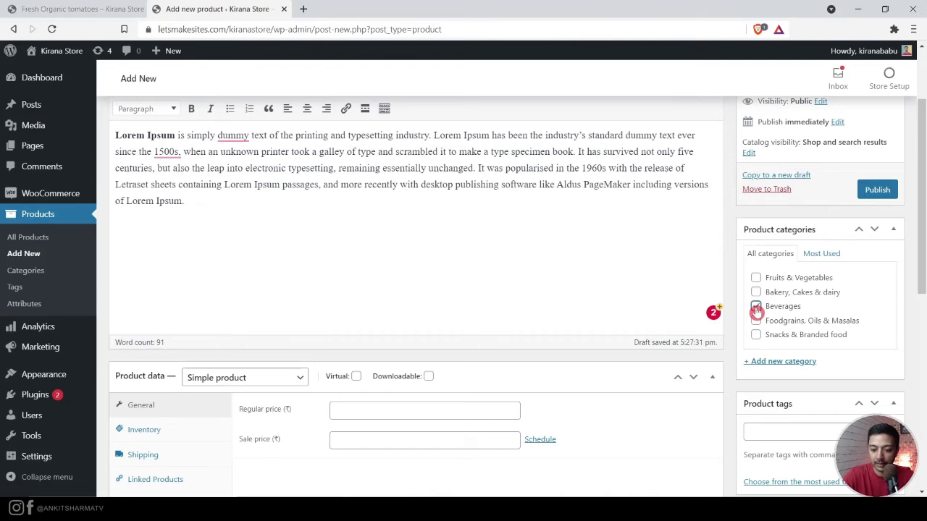
scroll(757, 310, "down", 5)
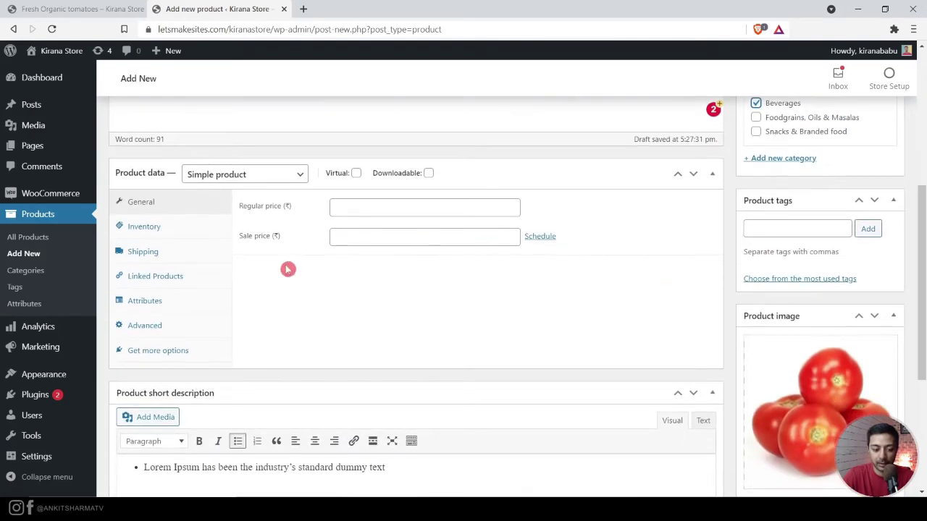
scroll(287, 269, "up", 5)
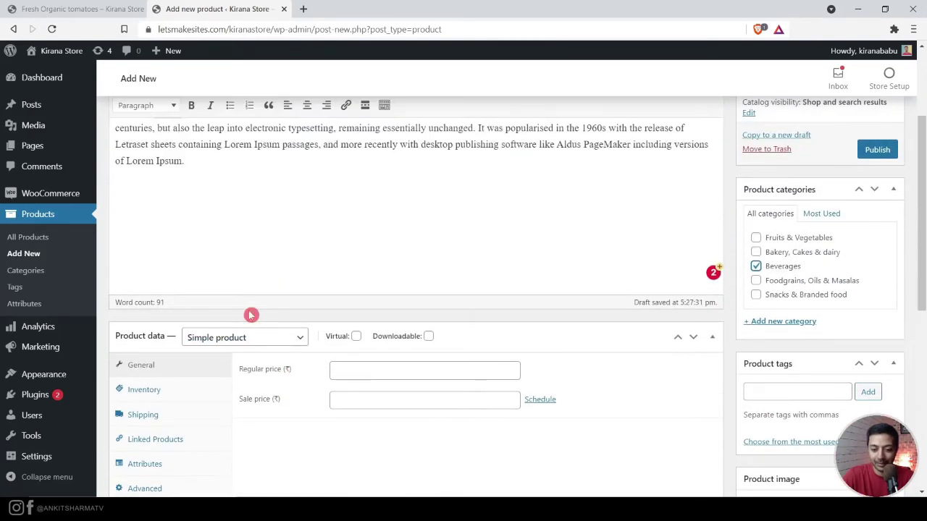
scroll(439, 246, "up", 3)
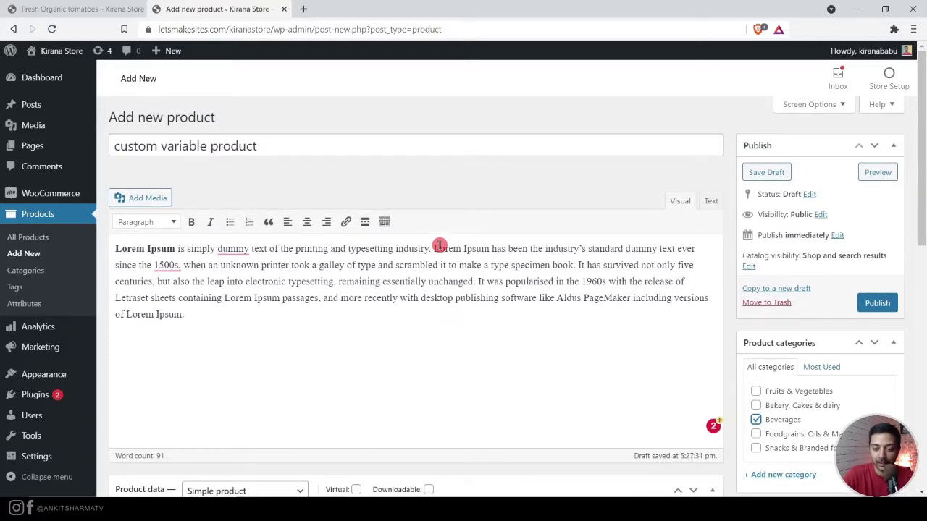
scroll(439, 245, "down", 3)
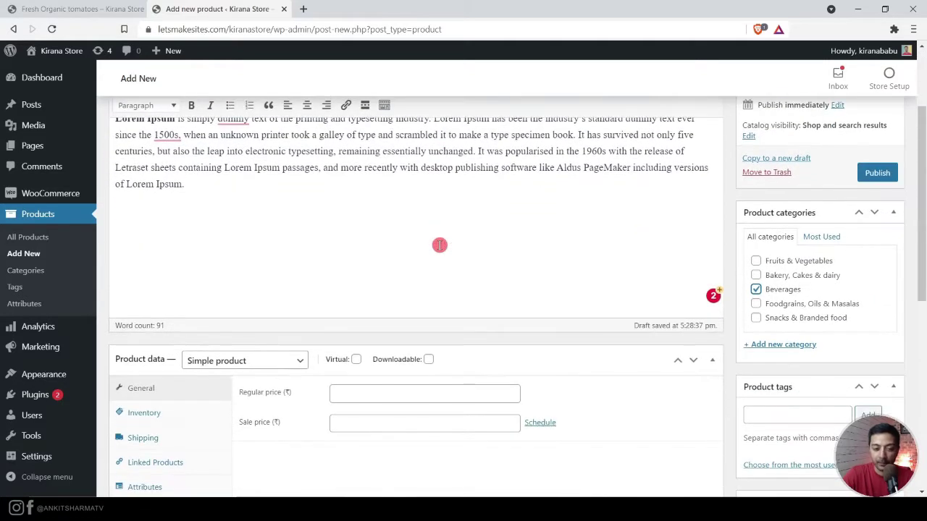
scroll(440, 245, "up", 3)
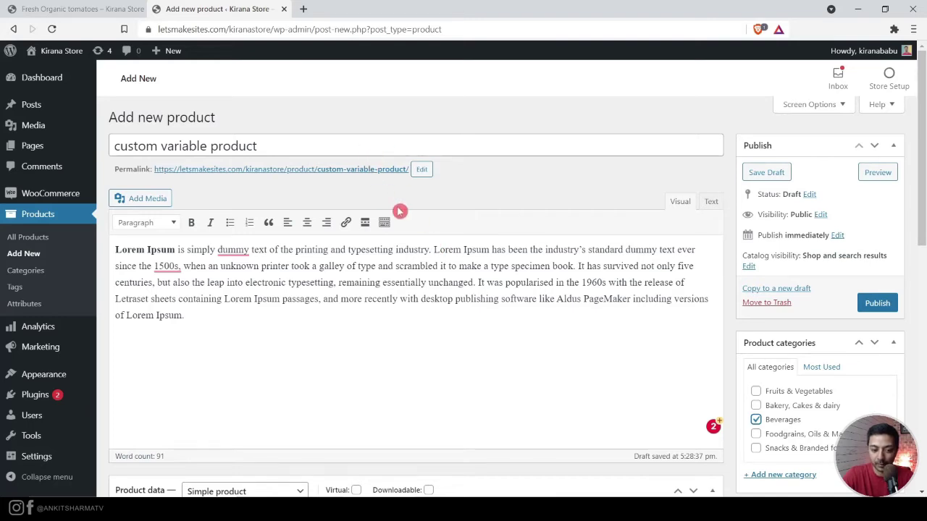
scroll(351, 282, "down", 4)
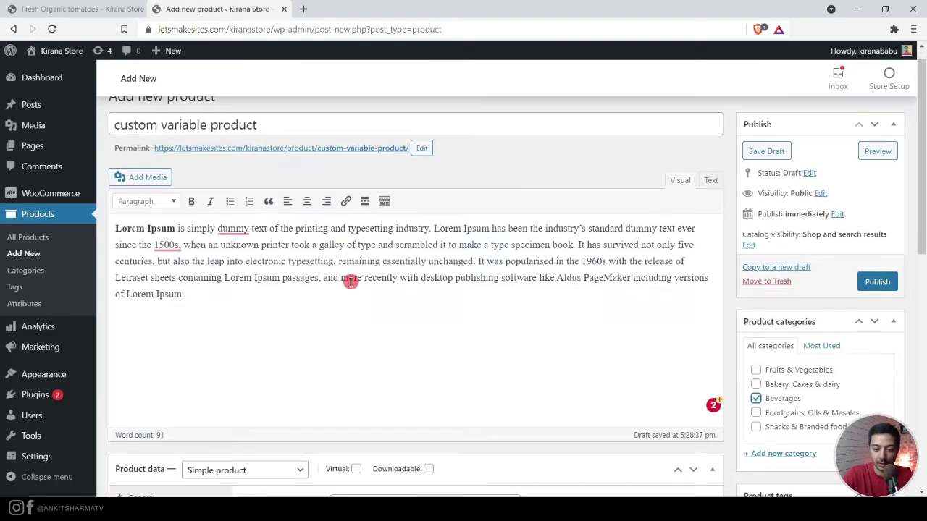
Change the product type to Variable product and look through its inventory, shipping and linked-product settings.
scroll(836, 274, "down", 6)
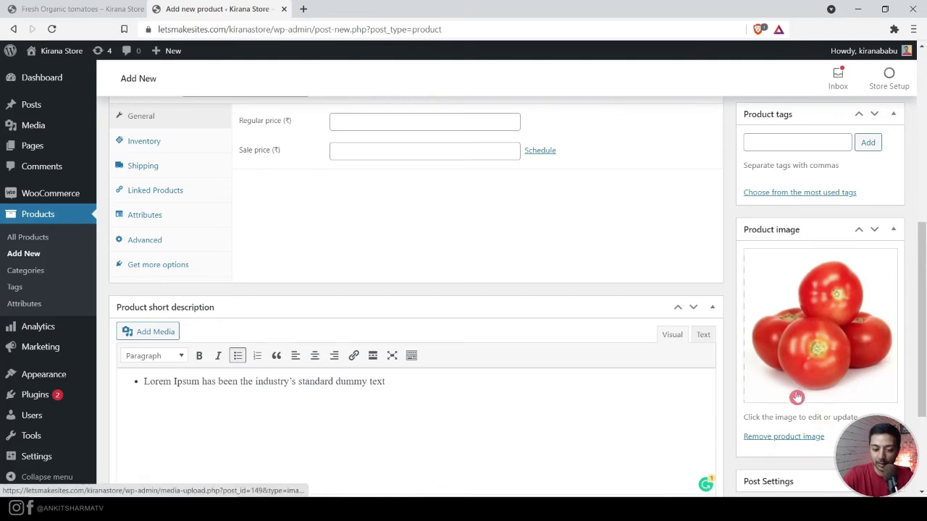
scroll(513, 312, "up", 4)
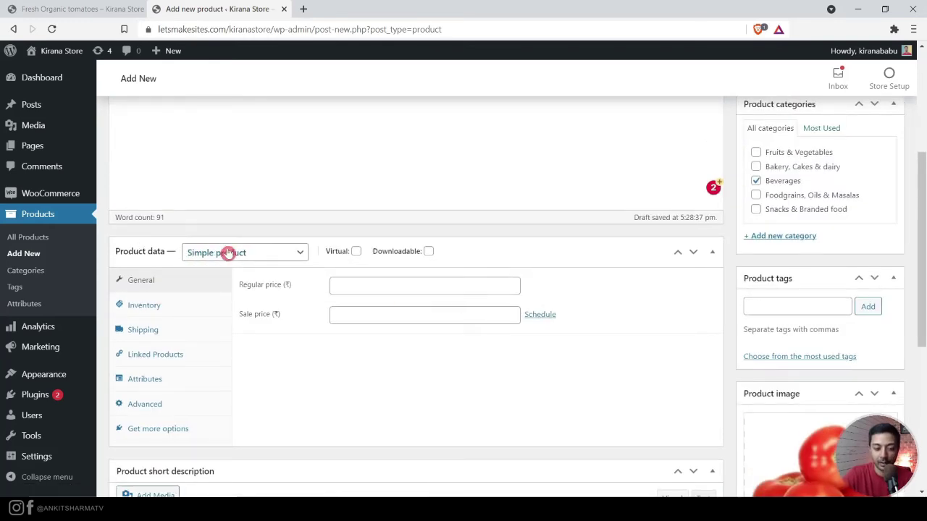
left_click(282, 252)
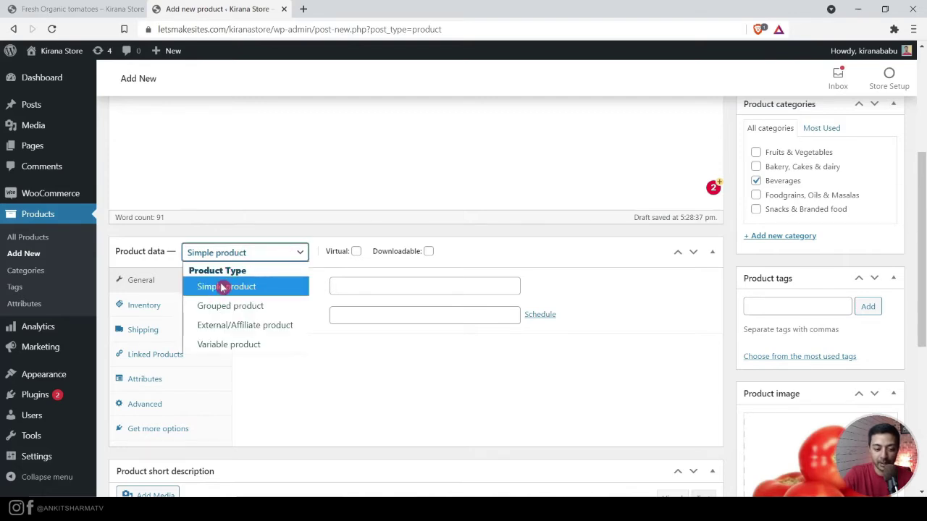
left_click(235, 344)
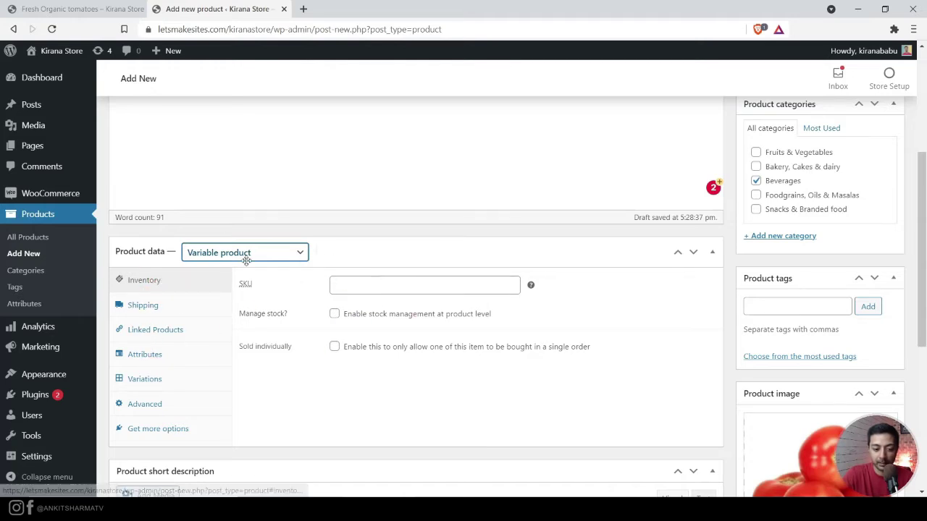
left_click(150, 281)
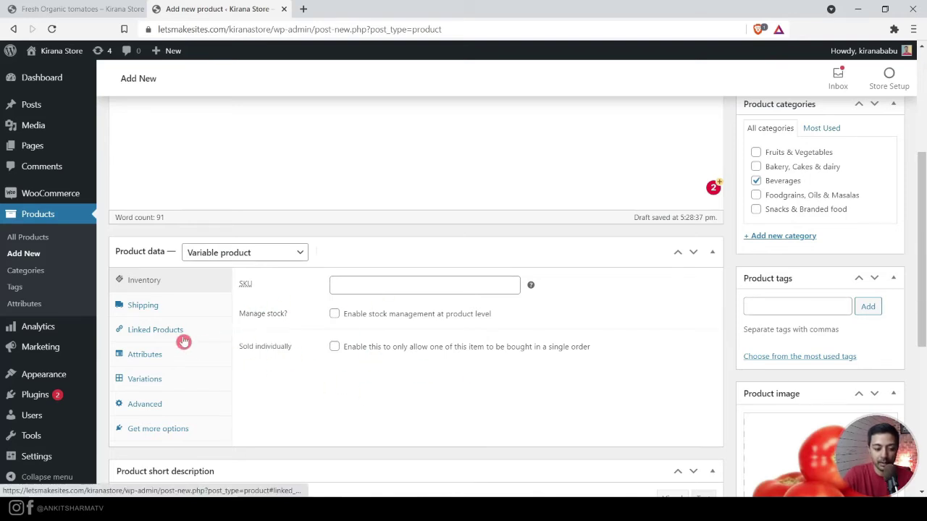
left_click(154, 306)
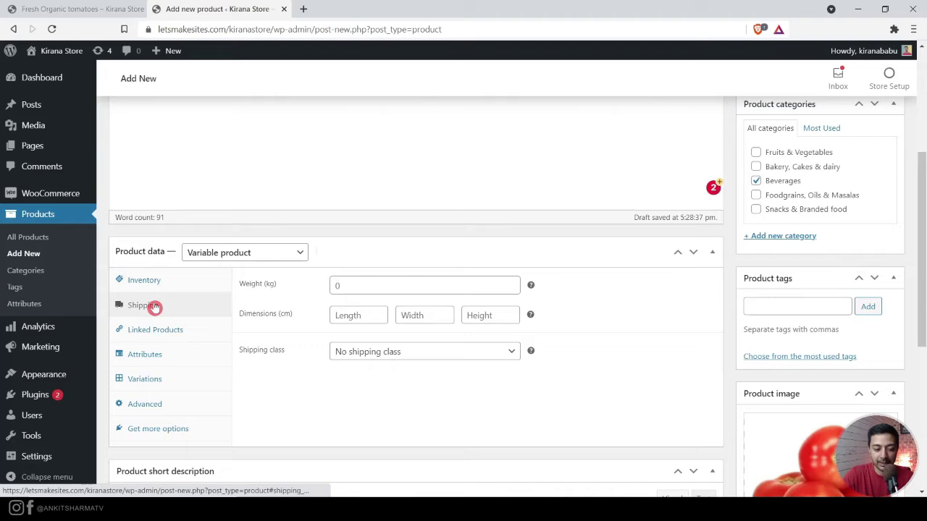
left_click(157, 326)
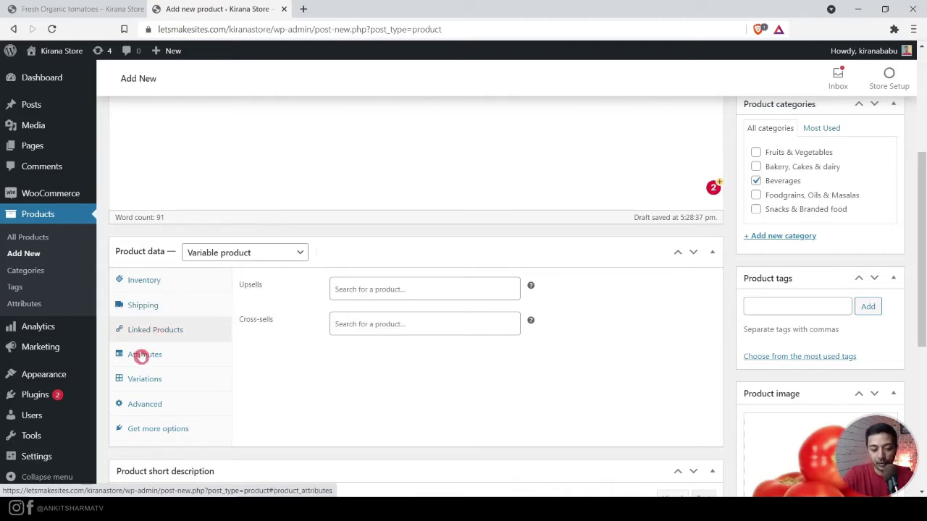
left_click(177, 356)
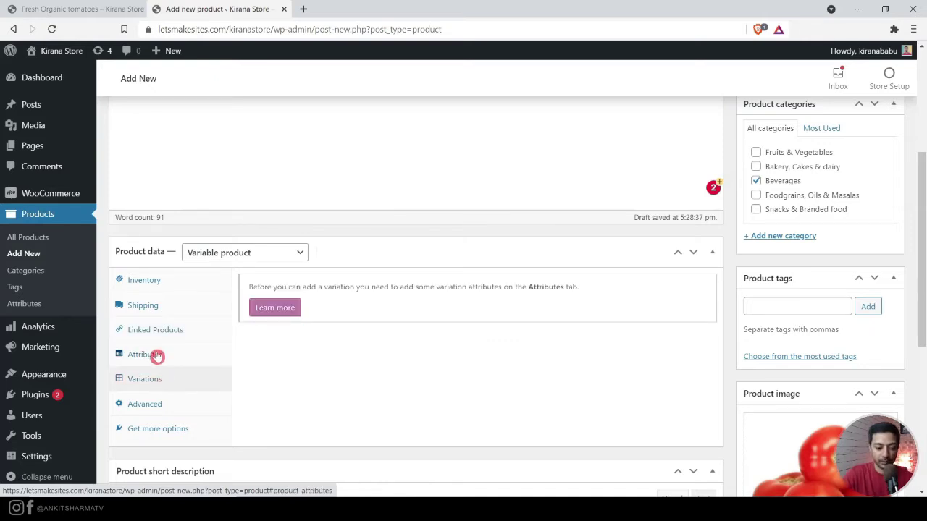
Add the existing Weight attribute to the product.
left_click(157, 356)
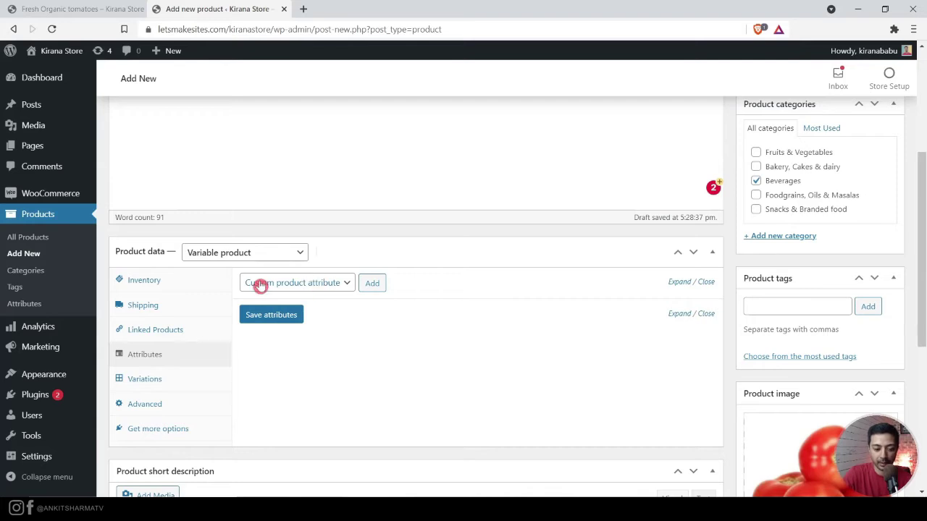
left_click(344, 283)
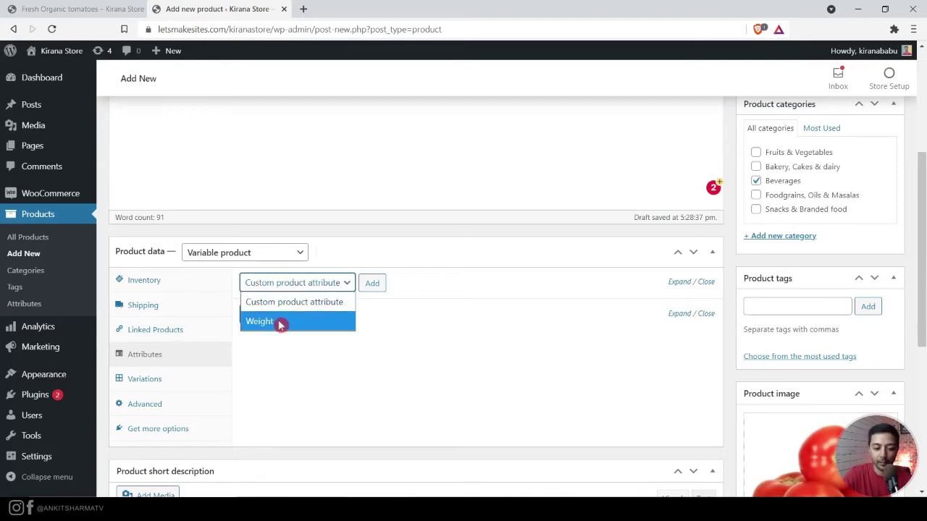
left_click(307, 322)
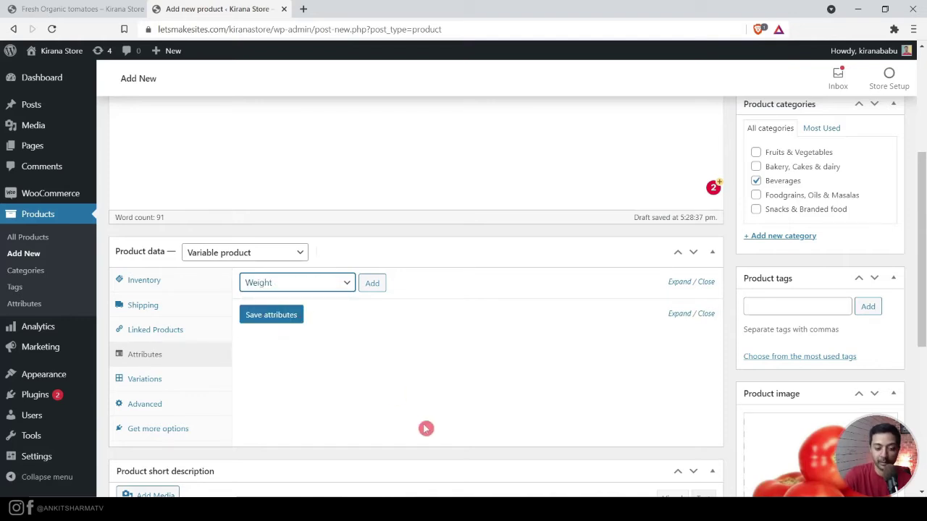
left_click(374, 284)
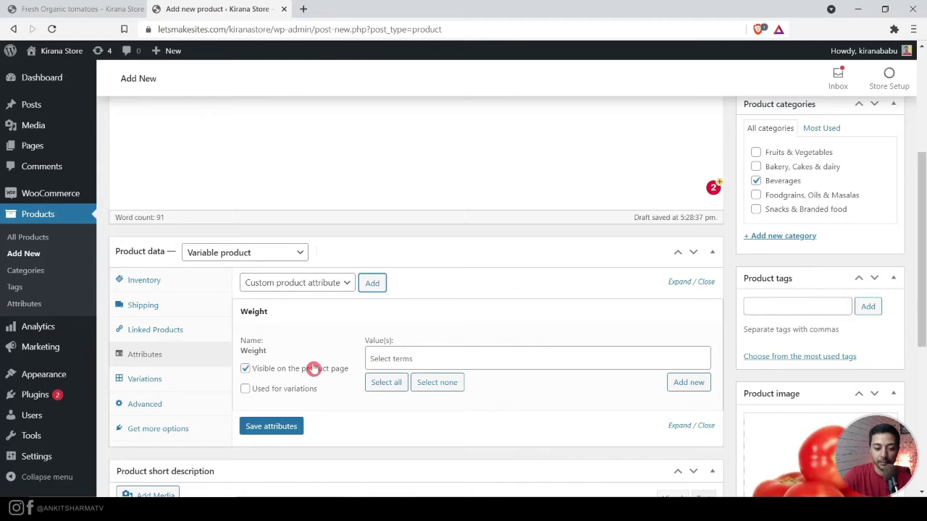
Give the Weight attribute the values 1 KG, 250 Grams and 500 Grams, and save it as used for variations.
left_click(394, 353)
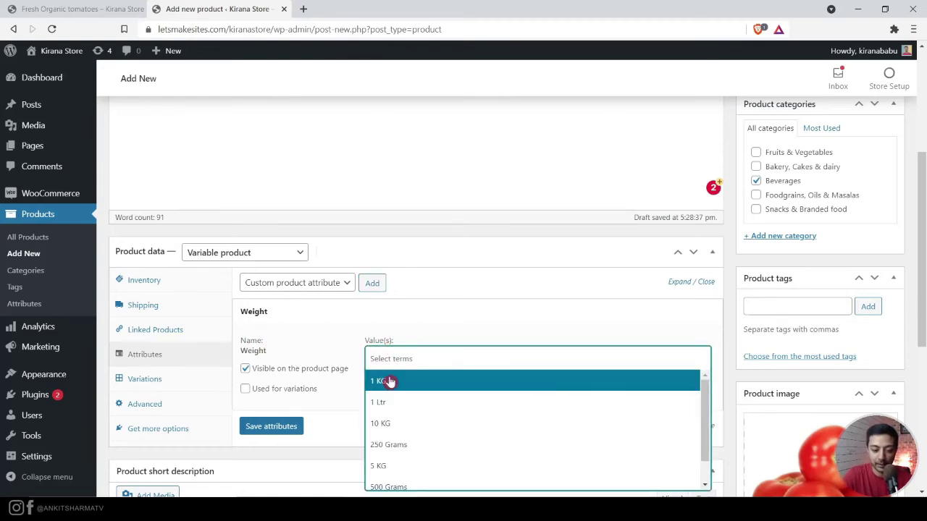
left_click(388, 380)
left_click(427, 358)
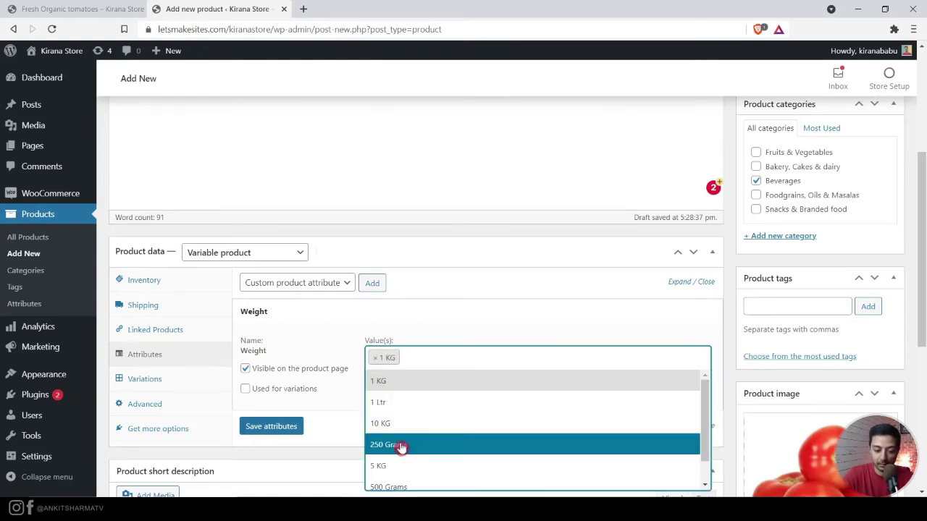
left_click(399, 444)
left_click(500, 358)
left_click(418, 486)
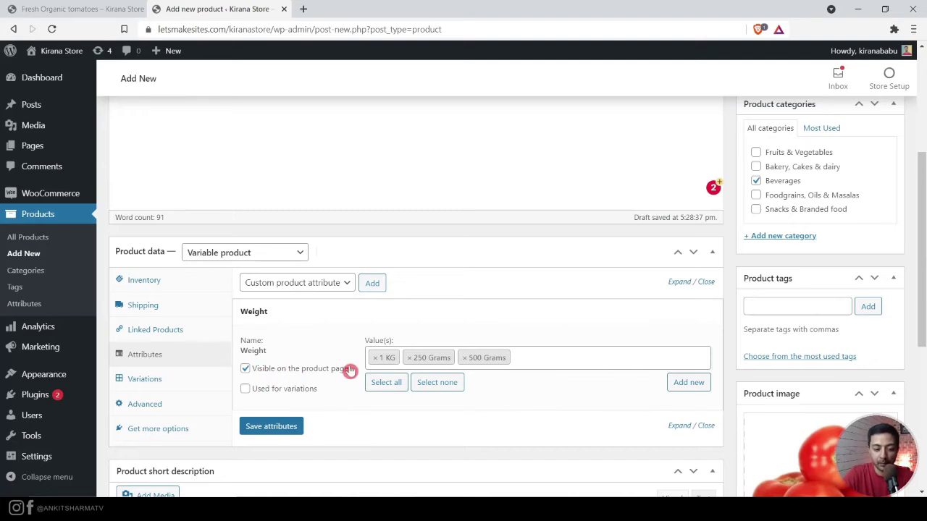
left_click(246, 389)
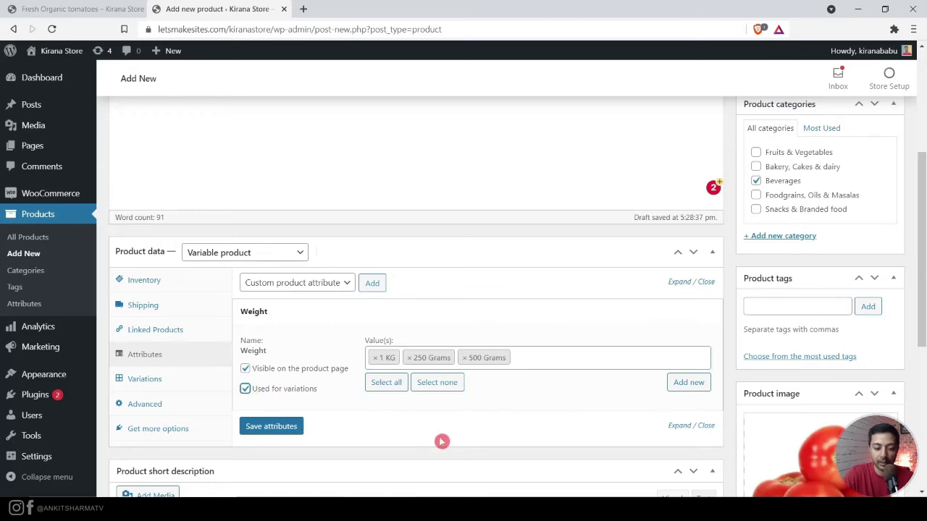
left_click(282, 426)
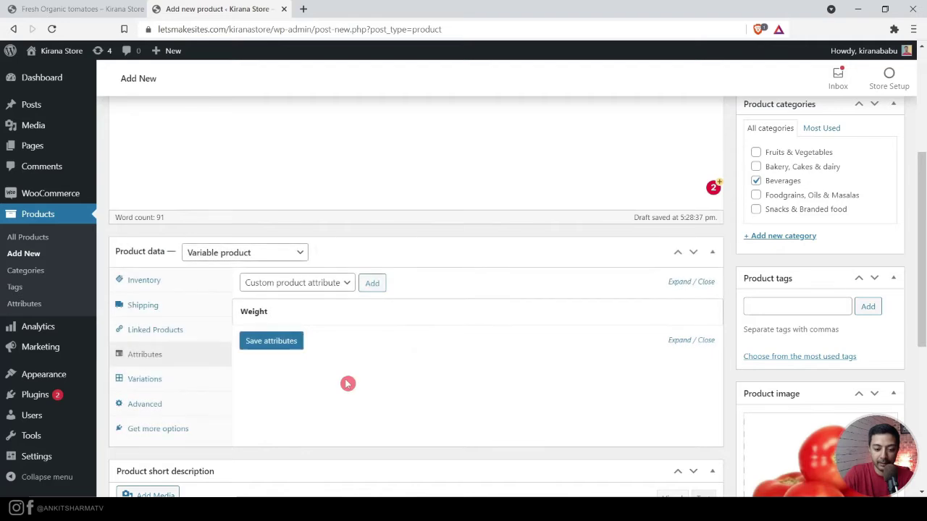
Generate the product's variations from all attributes, accepting the prompts to link them.
left_click(171, 377)
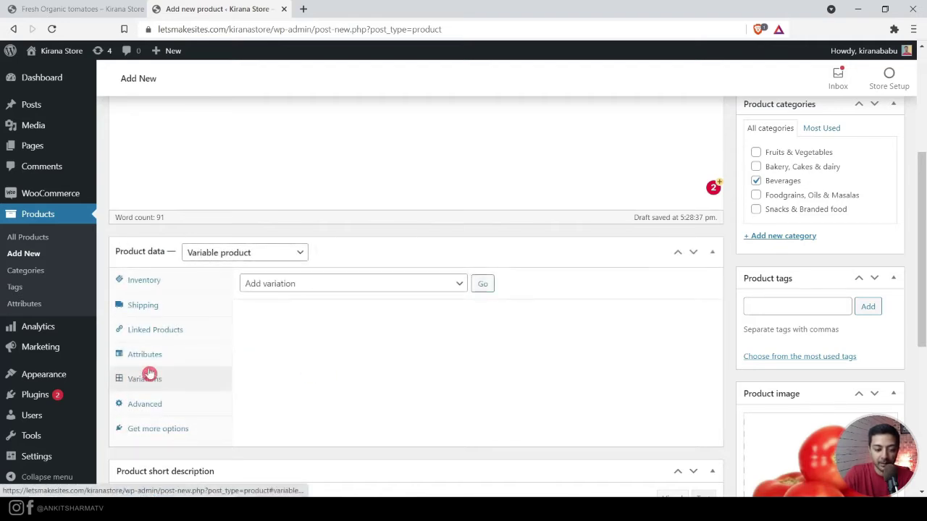
left_click(389, 287)
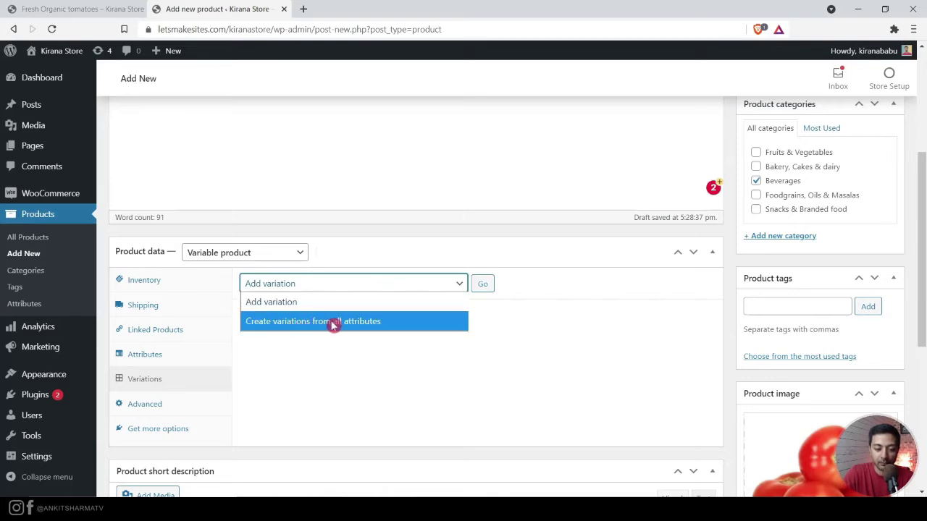
left_click(196, 358)
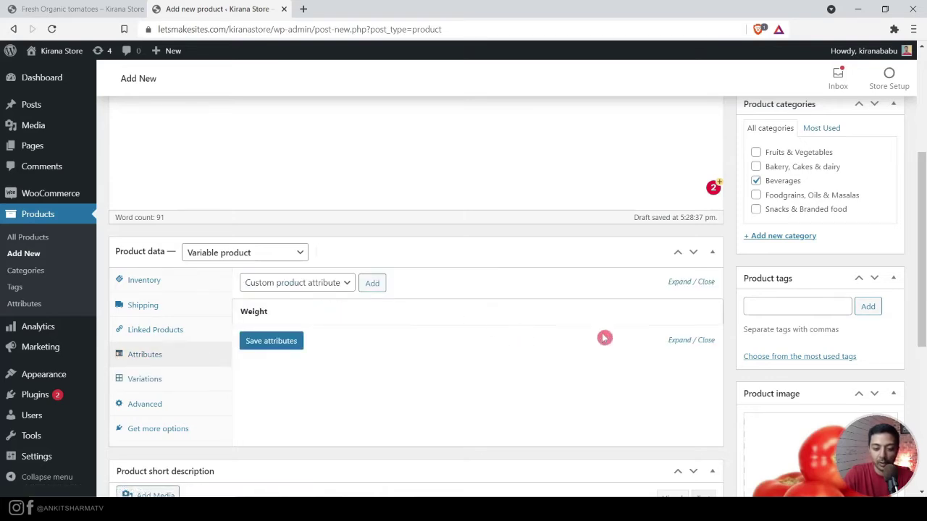
left_click(145, 380)
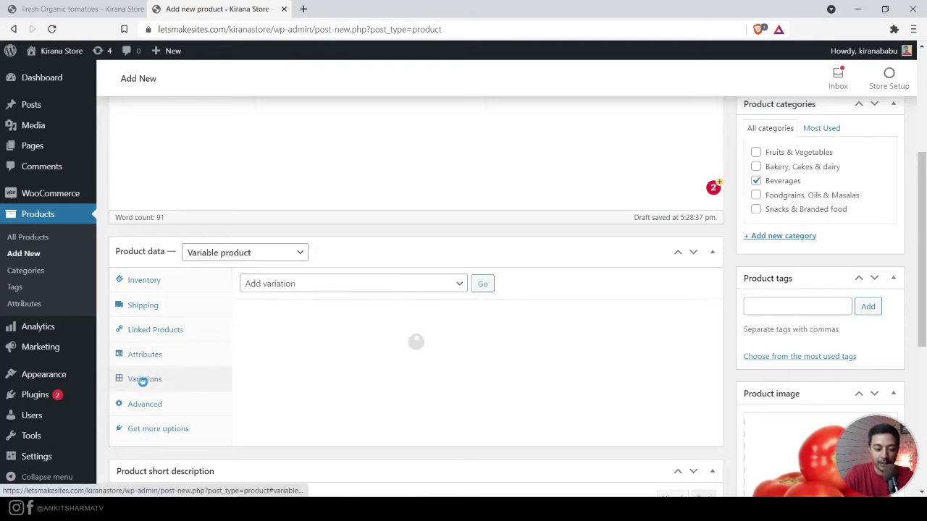
left_click(416, 283)
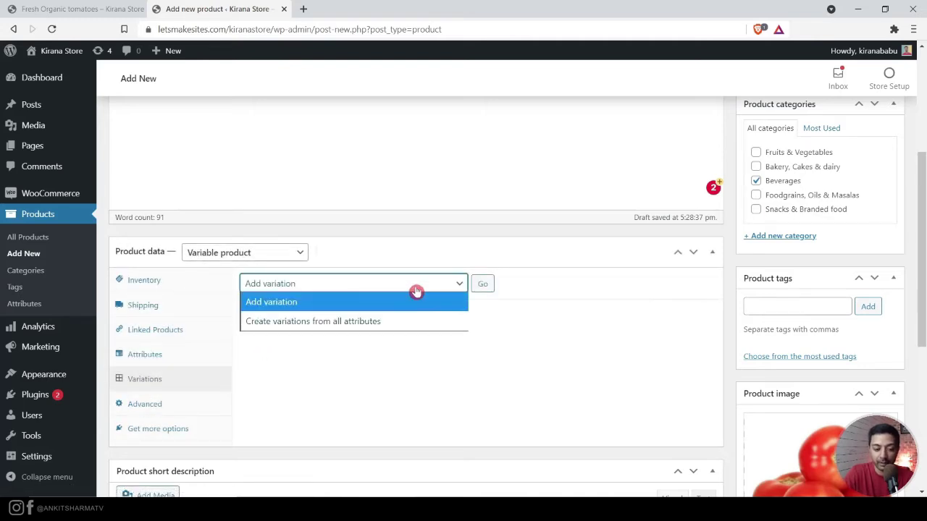
left_click(308, 326)
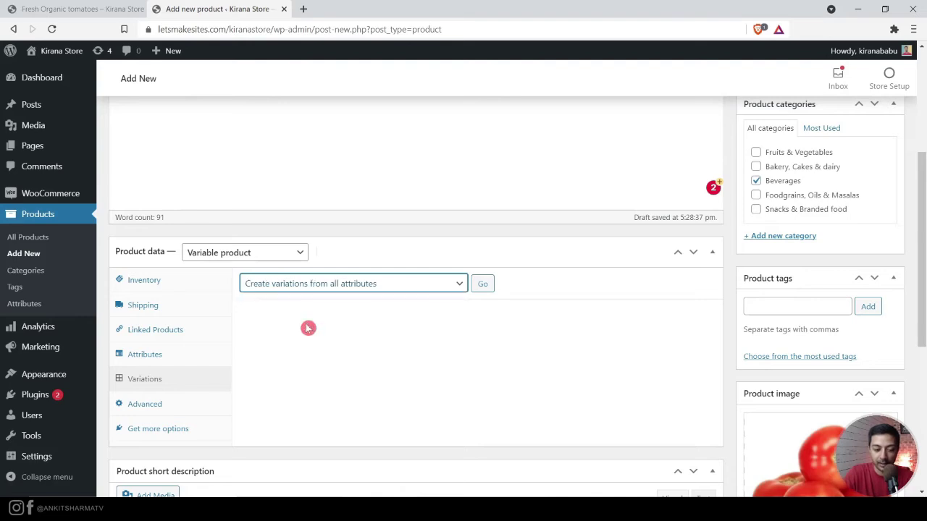
left_click(485, 284)
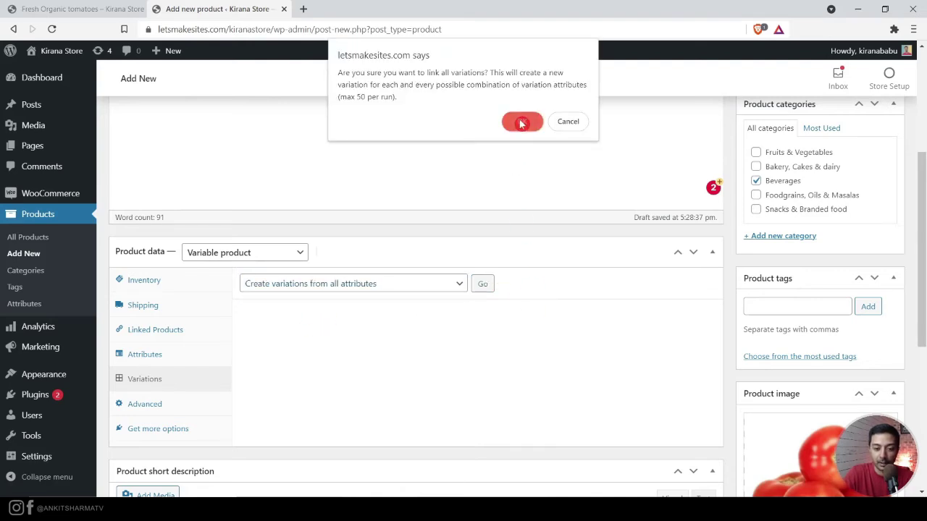
left_click(521, 125)
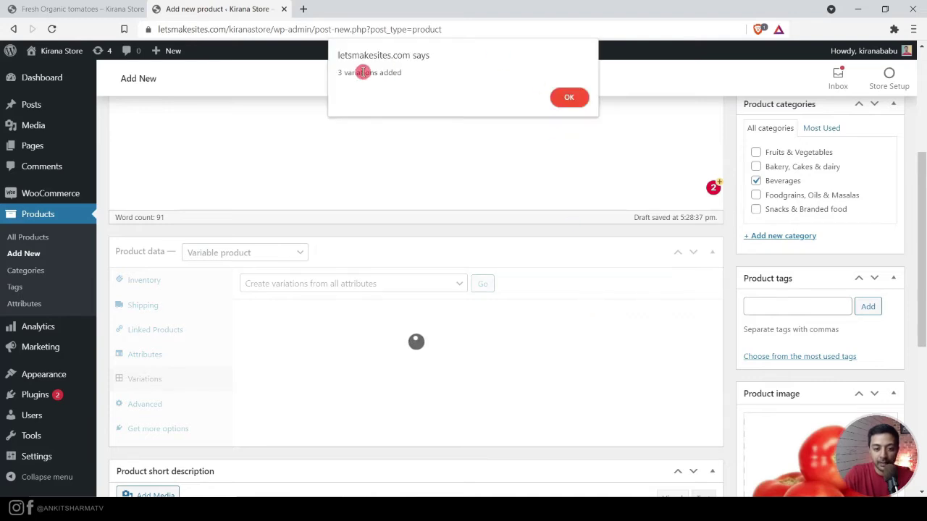
left_click(558, 96)
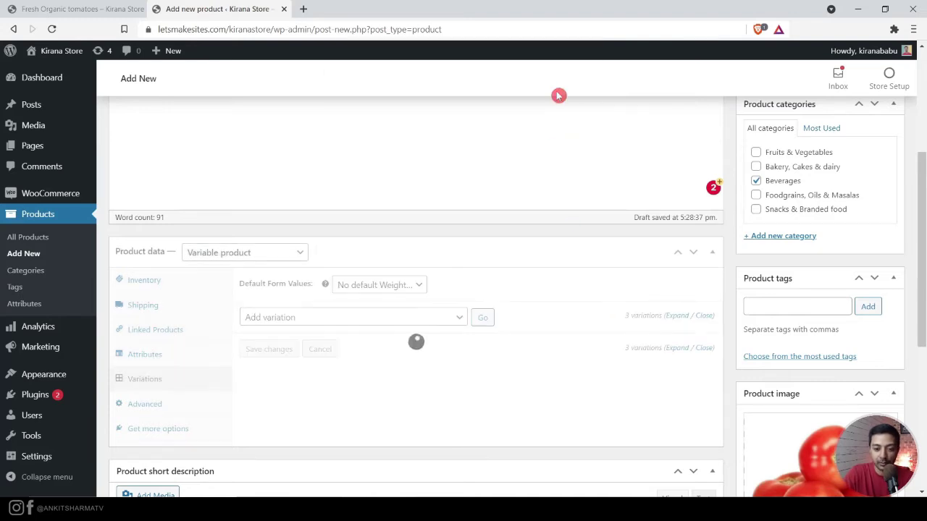
Expand the 1 KG variation and examine its image, price, stock status, weight, dimensions and shipping fields.
scroll(608, 252, "down", 2)
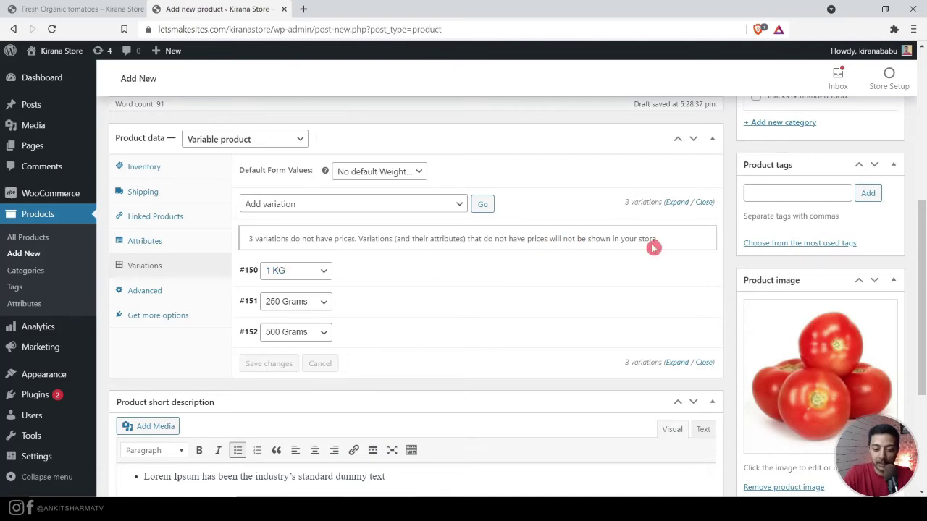
left_click(681, 271)
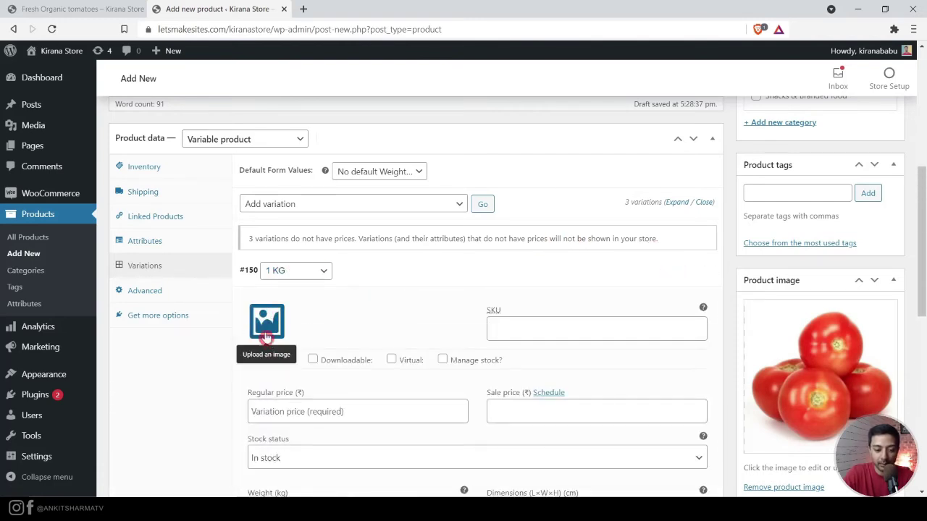
scroll(538, 335, "down", 1)
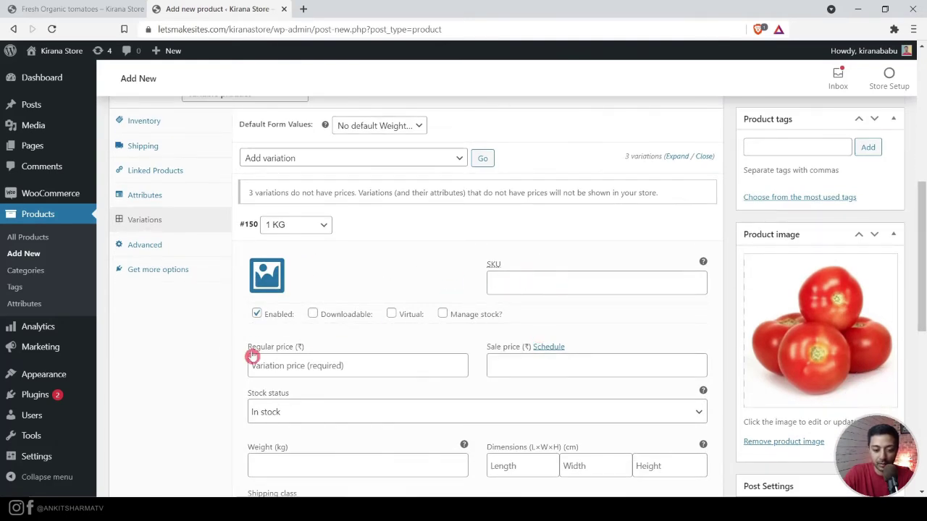
scroll(548, 362, "down", 2)
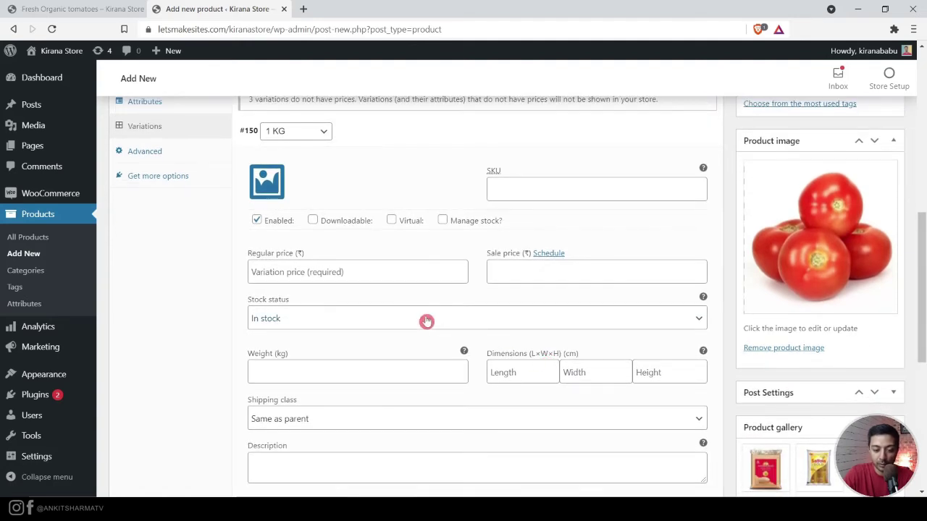
scroll(427, 321, "down", 1)
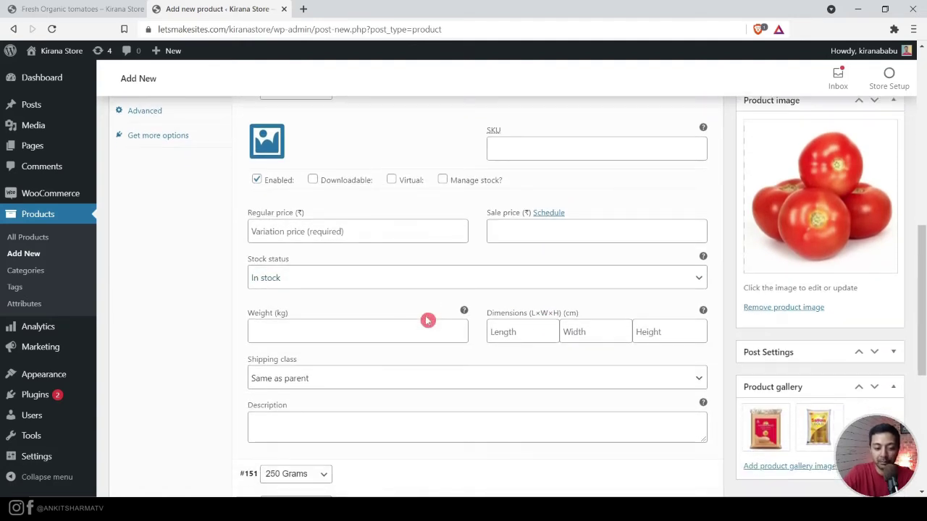
scroll(428, 321, "up", 2)
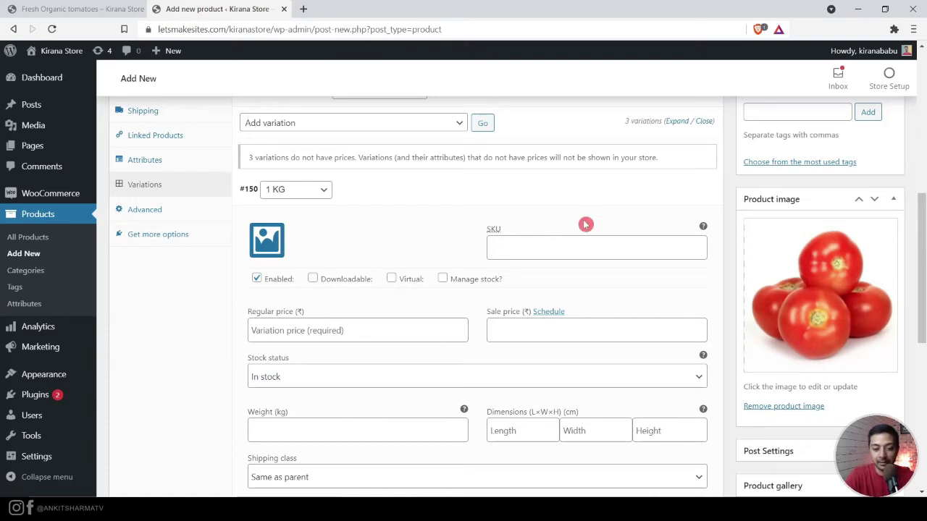
left_click(614, 195)
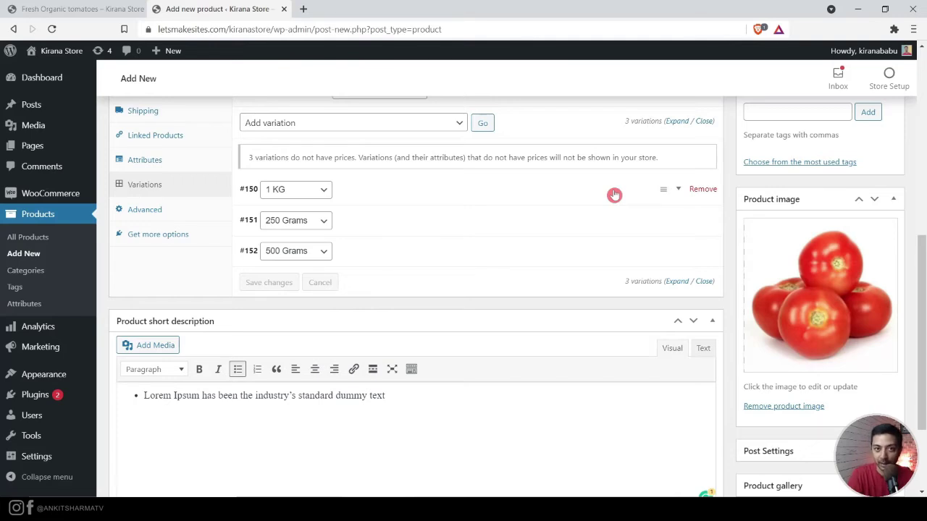
left_click(614, 195)
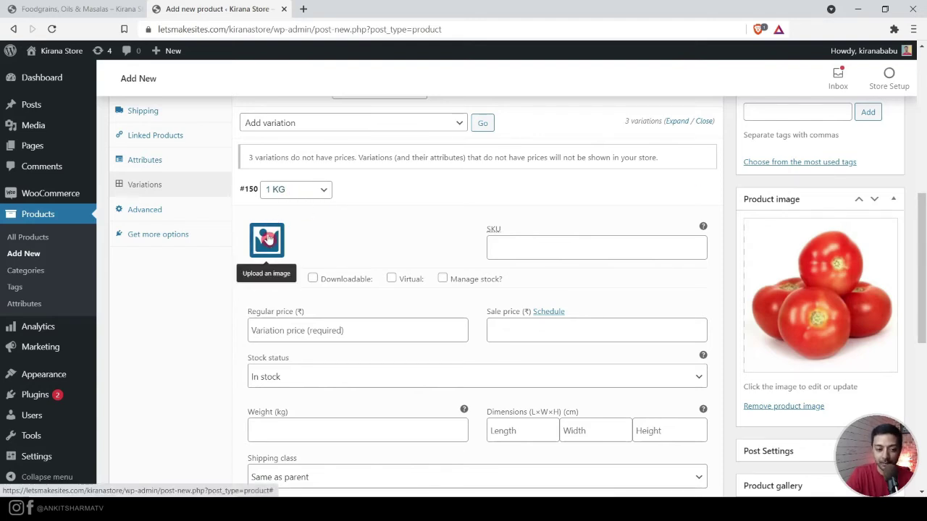
On the store's Cooking Oil product page, compare the image and price for the 1 KG, 10 KG and 5 KG weight options.
left_click(87, 9)
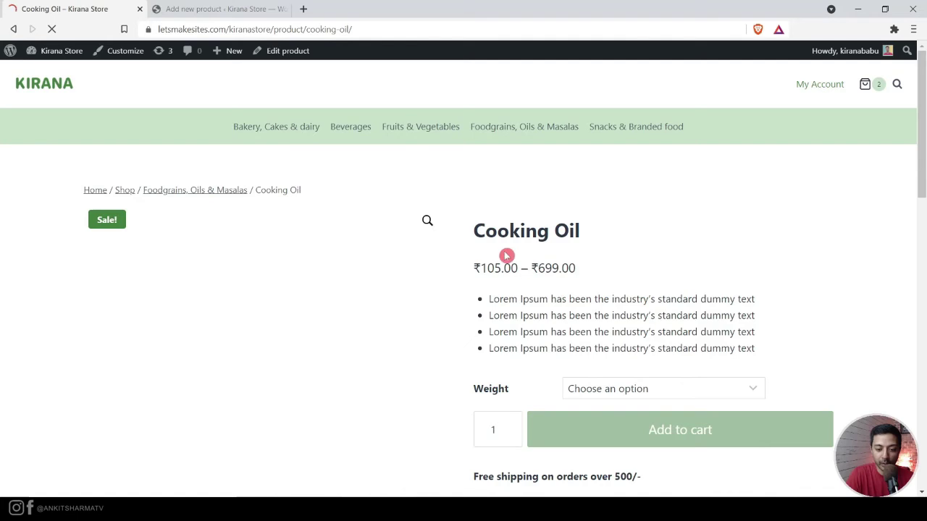
scroll(616, 215, "down", 1)
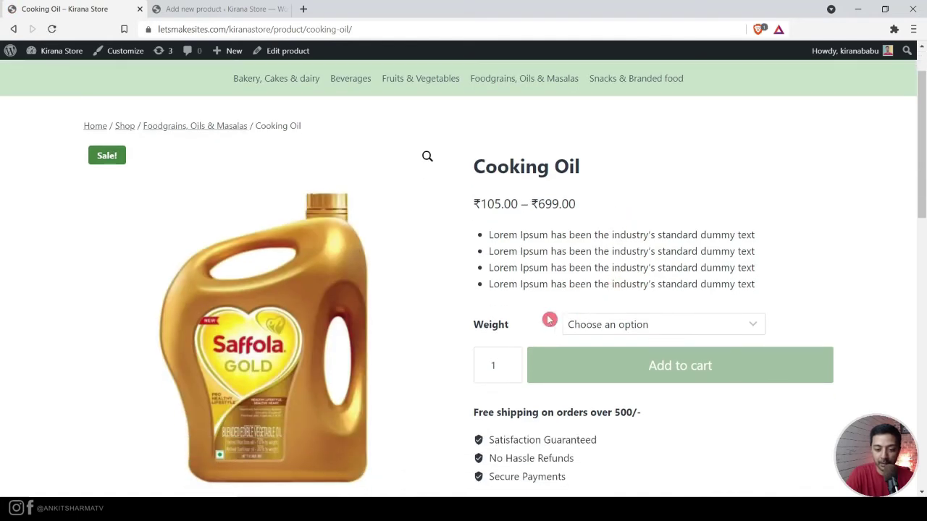
double_click(492, 325)
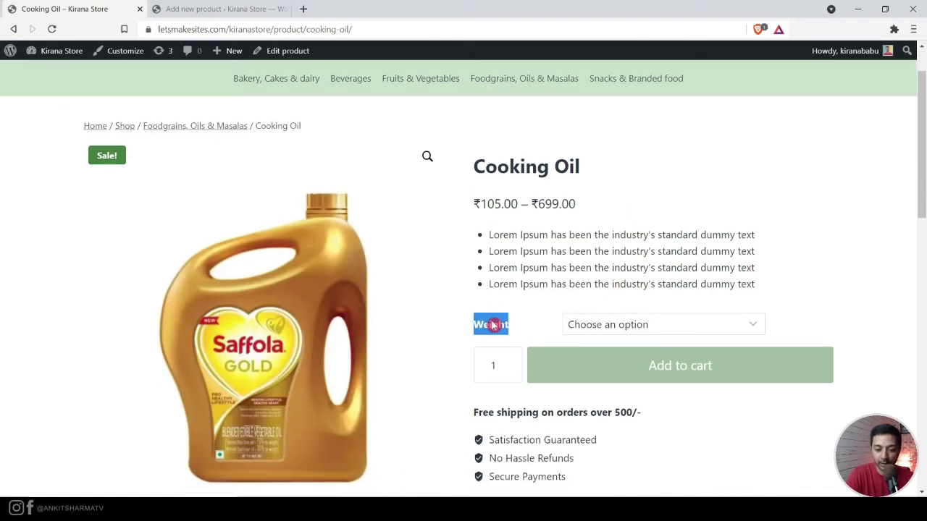
left_click(600, 327)
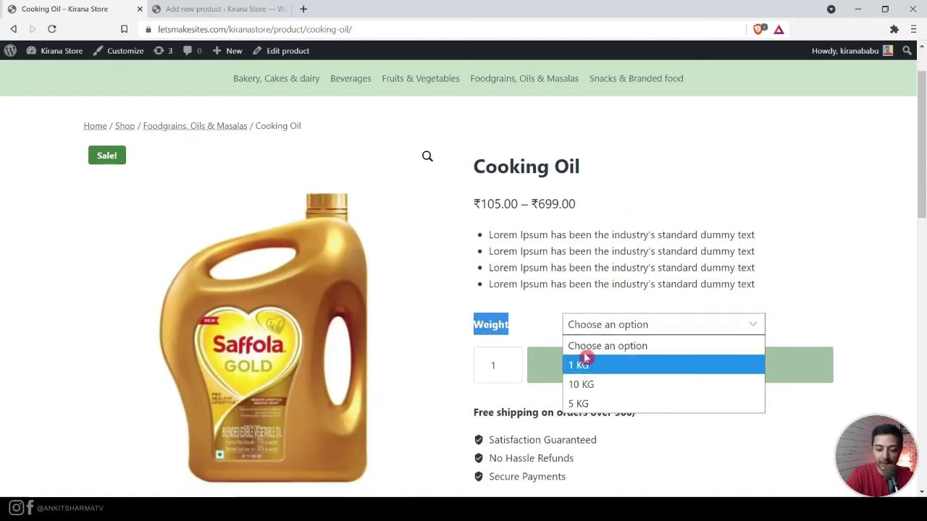
left_click(581, 276)
scroll(581, 276, "down", 1)
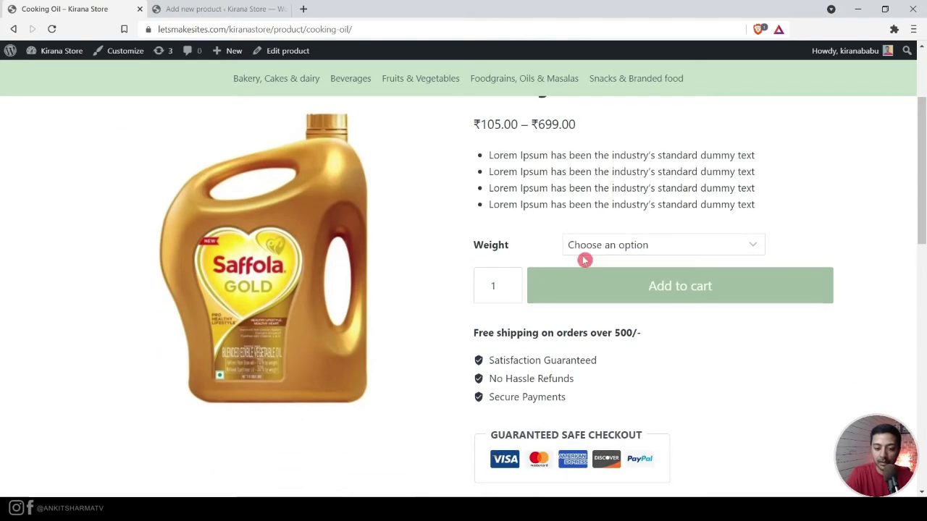
left_click(586, 253)
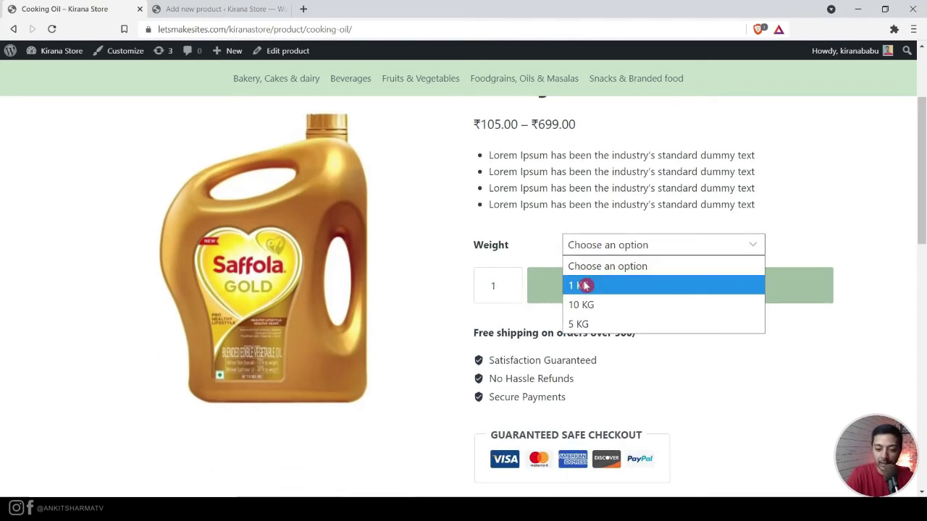
left_click(585, 286)
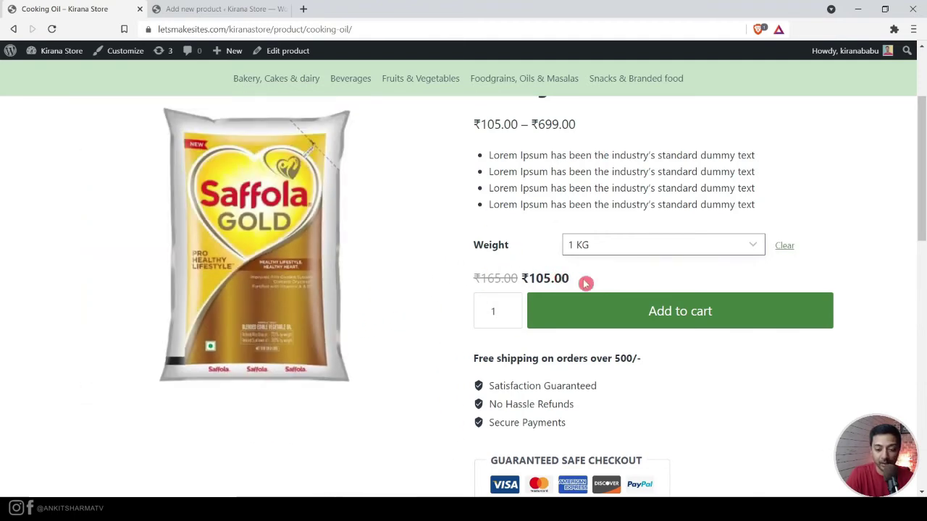
left_click(642, 250)
left_click(621, 304)
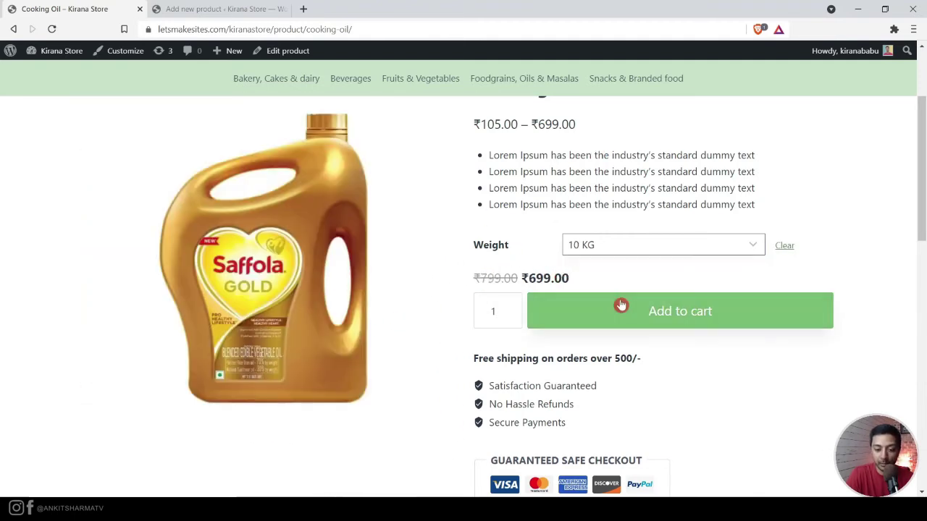
left_click(637, 241)
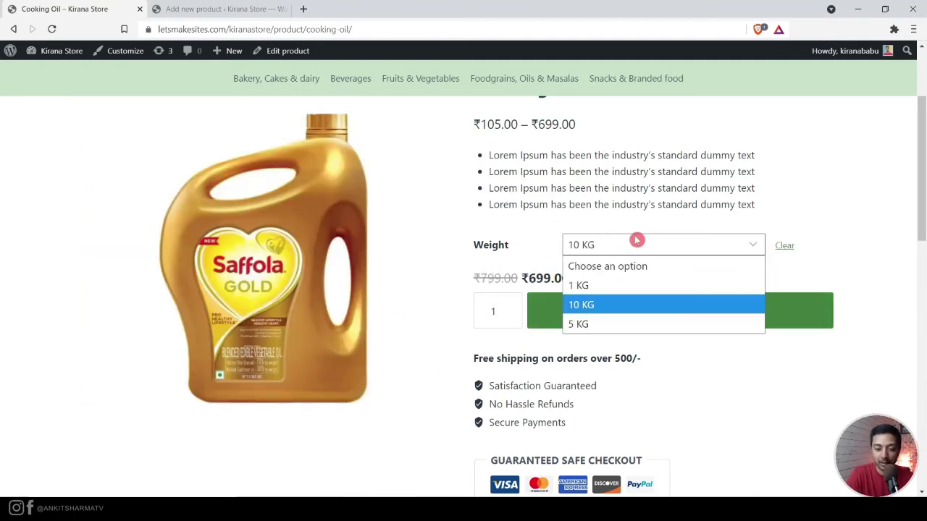
left_click(587, 325)
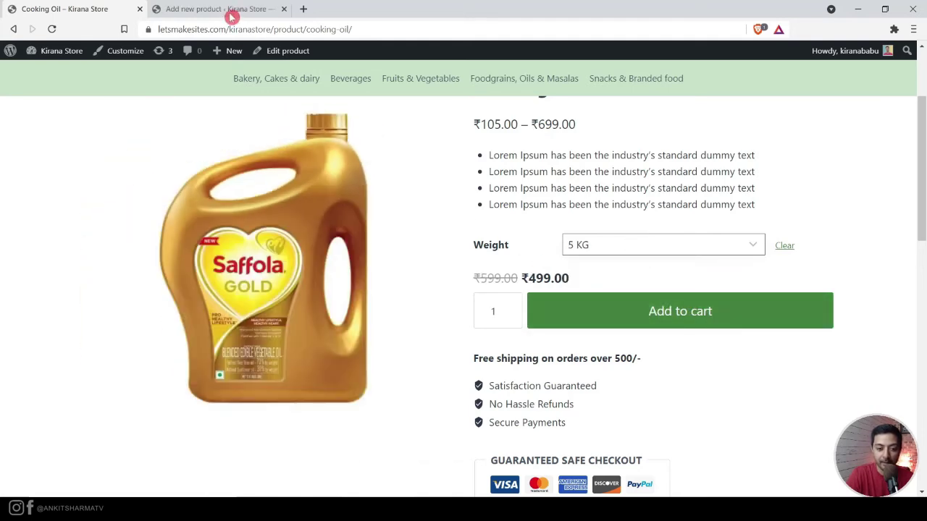
Return to the new product's variations, compare them with the Cooking Oil page, and collapse the 1 KG variation.
left_click(232, 16)
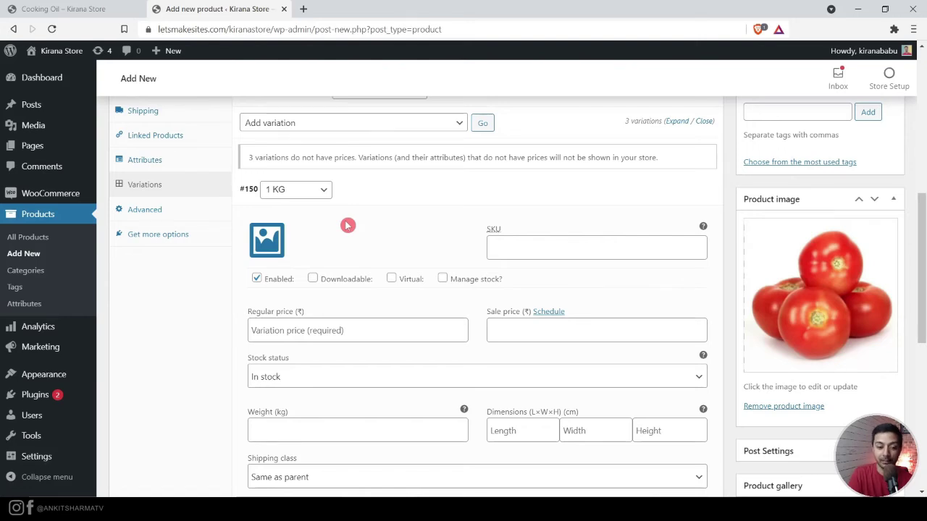
left_click(325, 189)
left_click(30, 7)
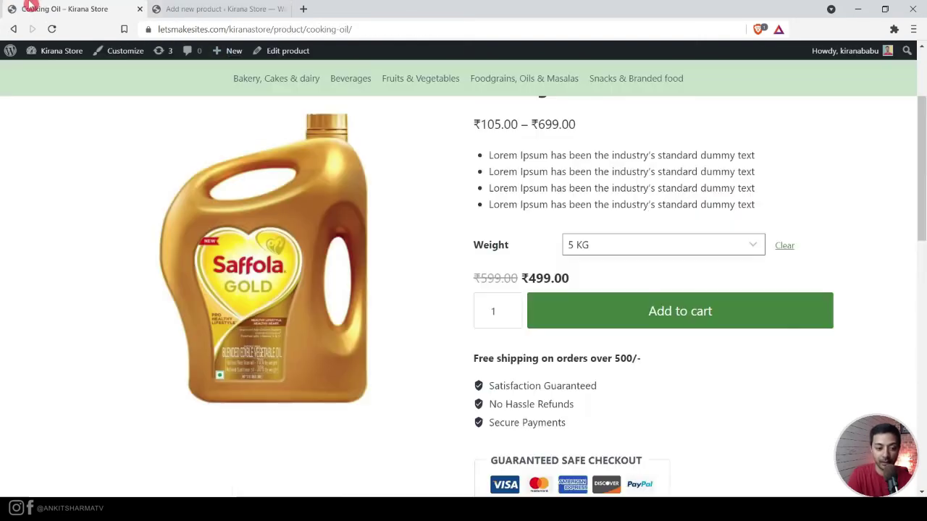
left_click(181, 9)
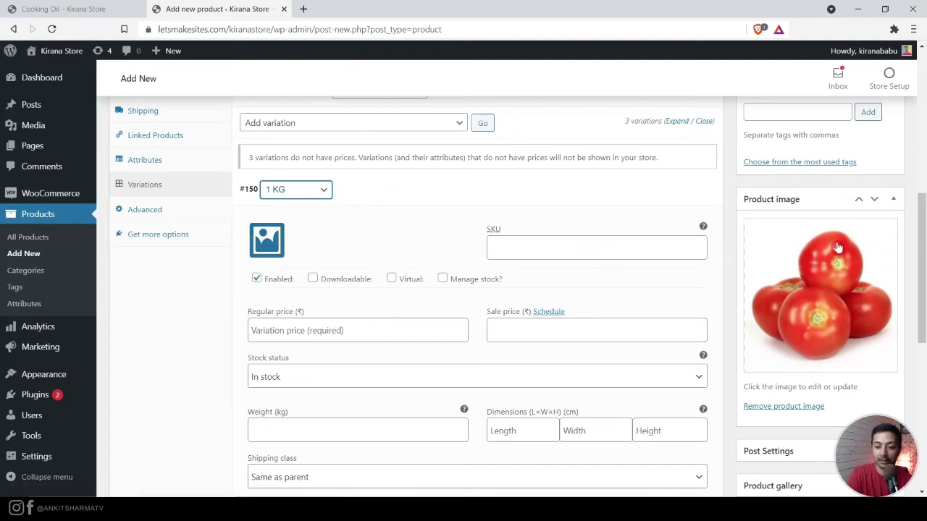
left_click(465, 190)
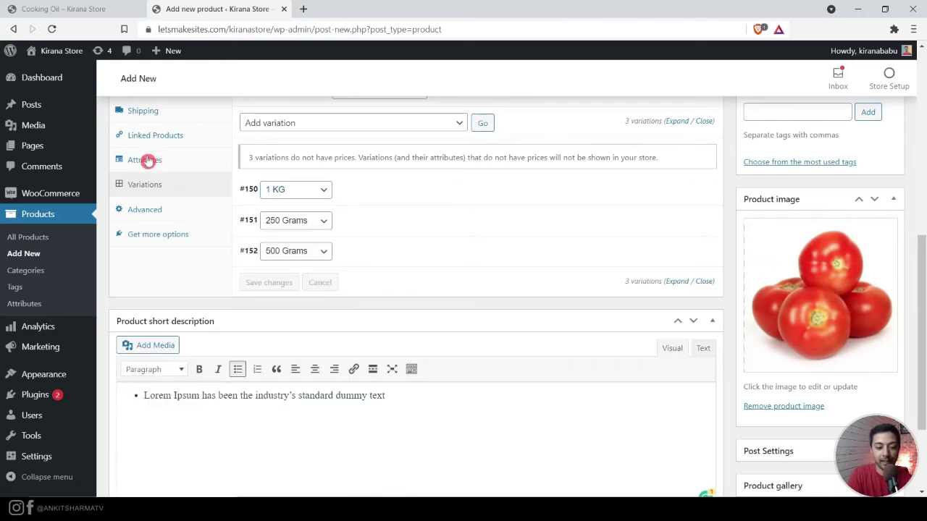
left_click(198, 188)
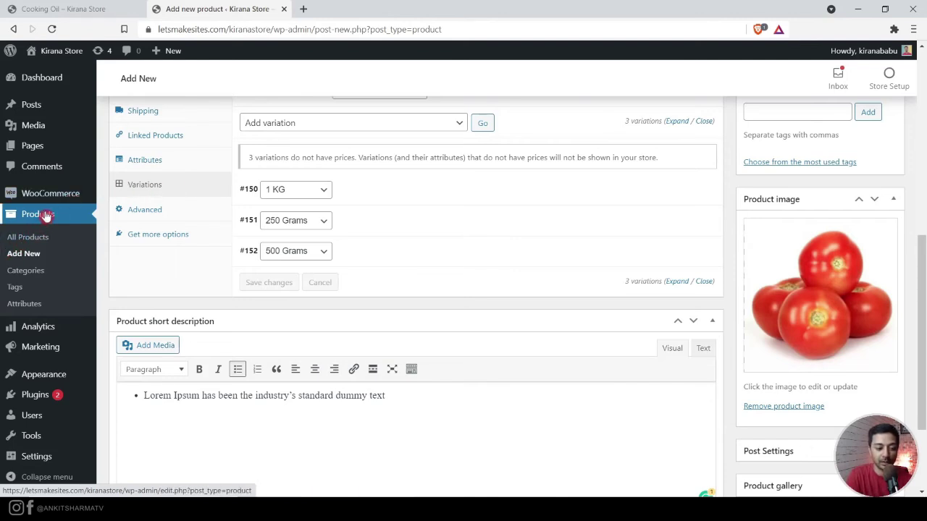
Save the custom variable product as a draft and open the store's global product attributes.
left_click(24, 305)
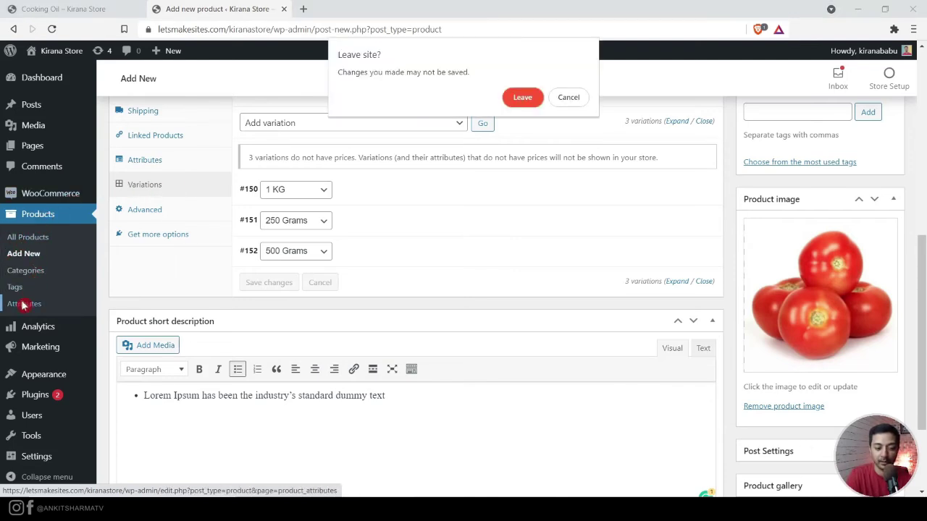
left_click(568, 102)
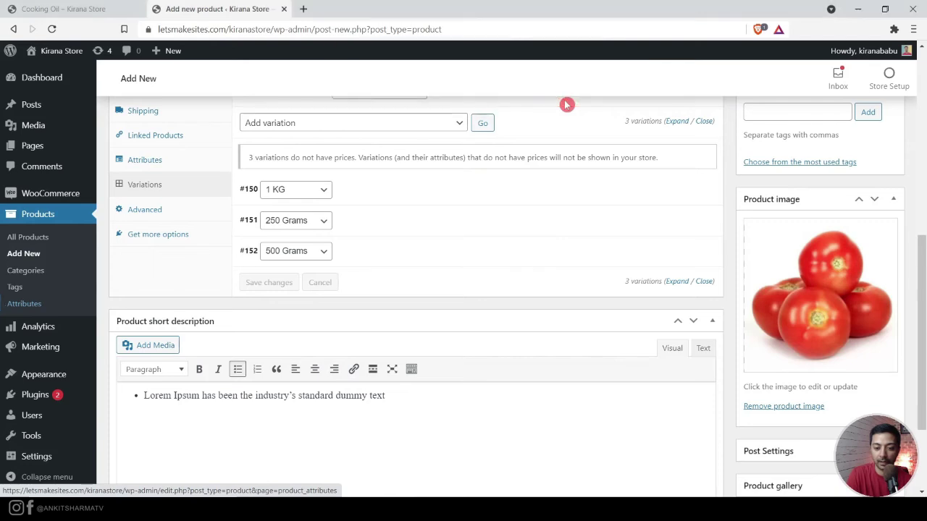
scroll(567, 103, "up", 10)
left_click(761, 171)
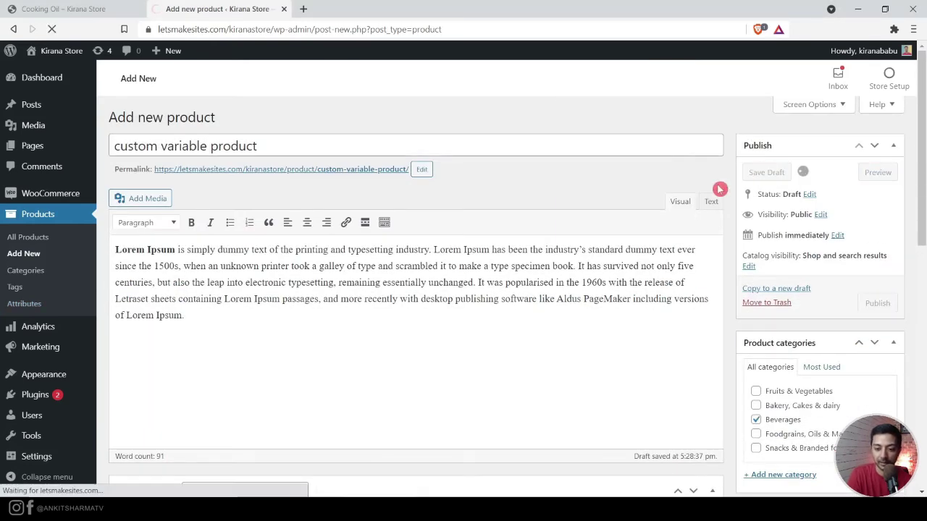
left_click(14, 306)
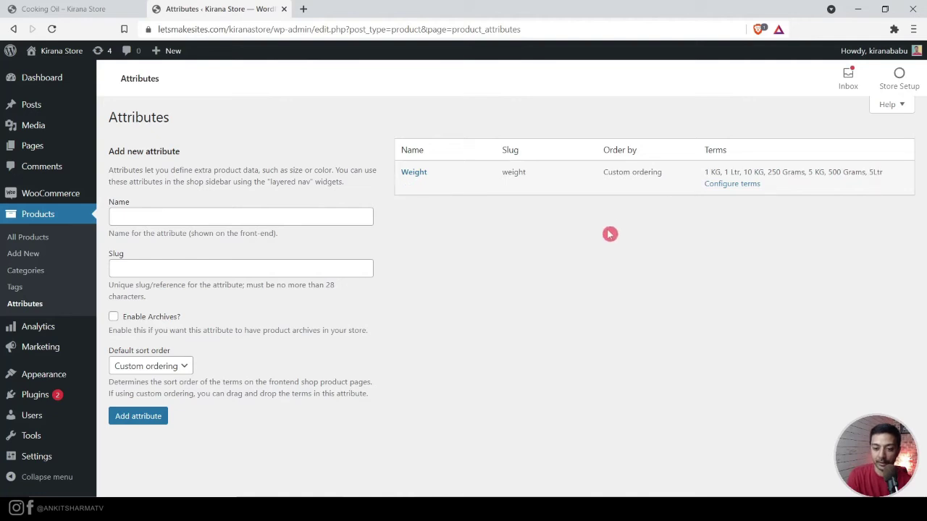
Add a global product attribute named Size with the slug size, keeping custom ordering.
left_click(355, 214)
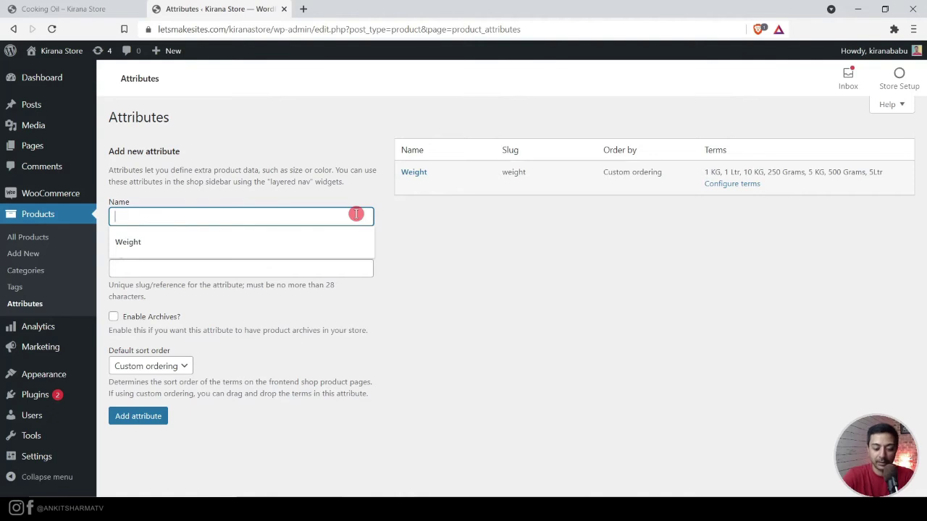
type("Size")
key("Tab")
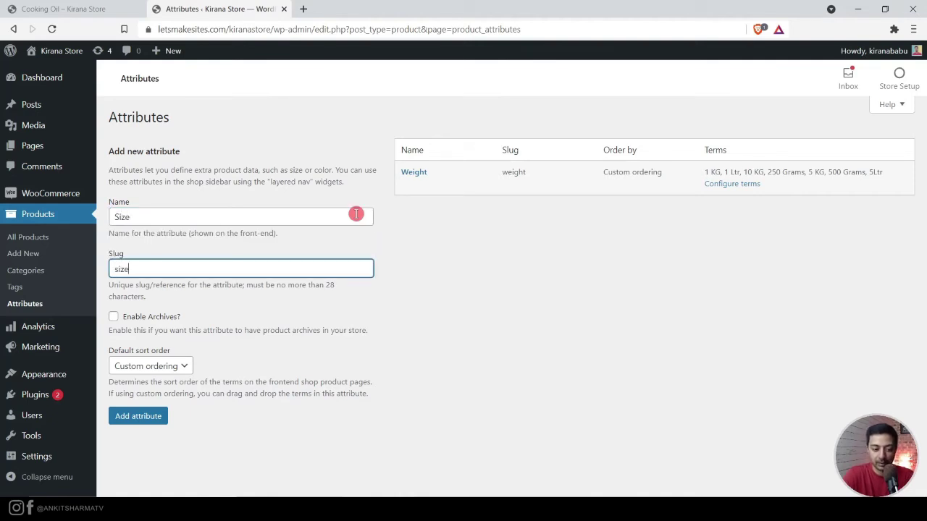
mouse_move(97, 323)
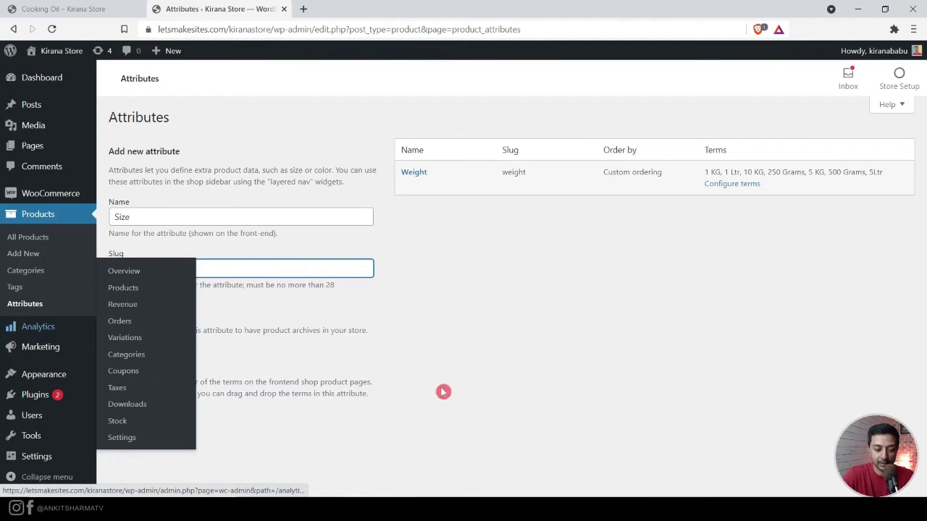
left_click(148, 418)
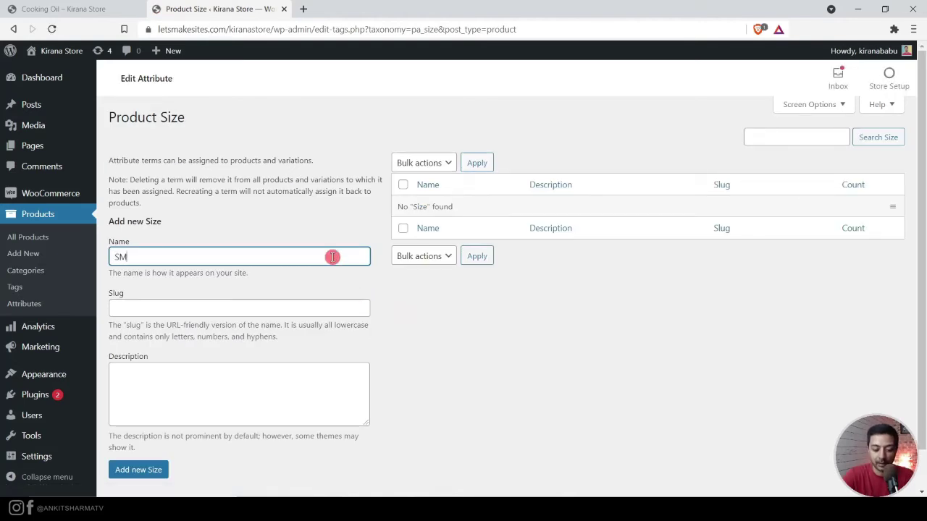
Add the terms SMALL SM with slug small, Medium M and Large L to the Size attribute.
left_click(207, 311)
type("small")
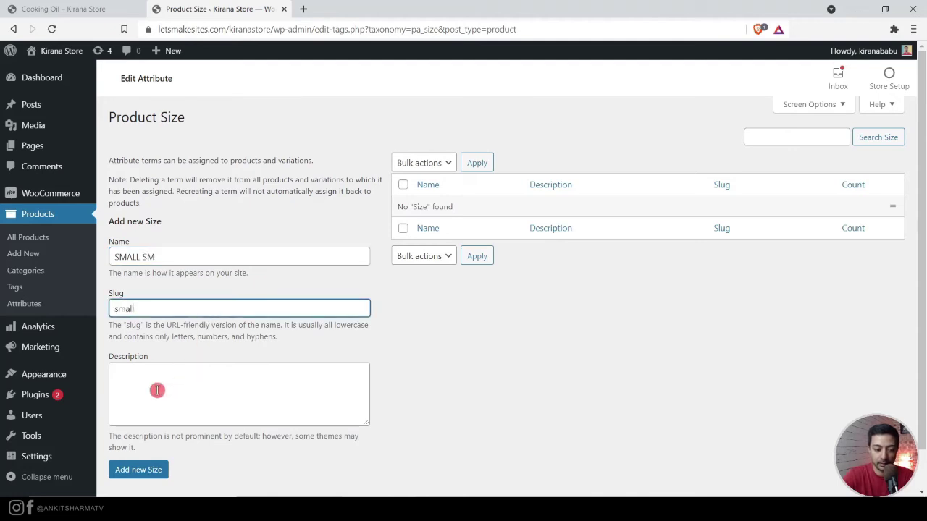
left_click(133, 470)
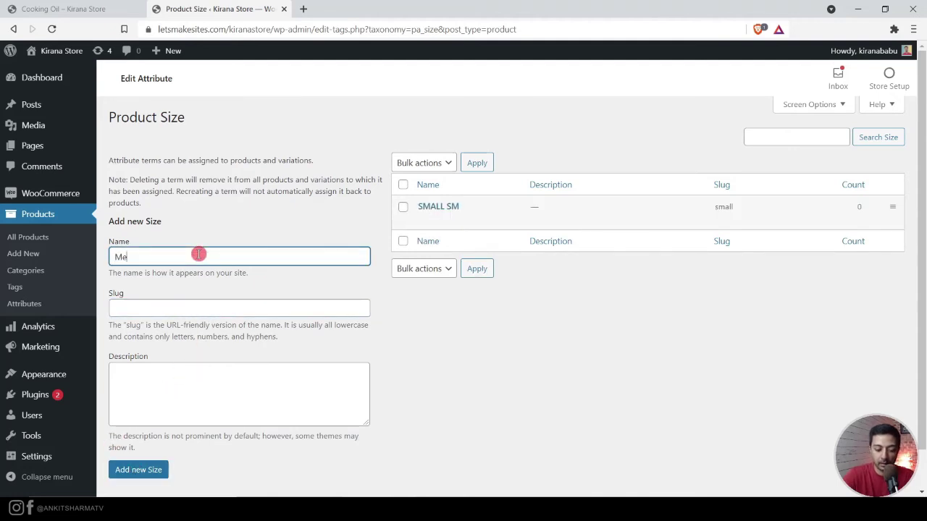
type("Medium M")
key("Return")
type("Large L")
key("Return")
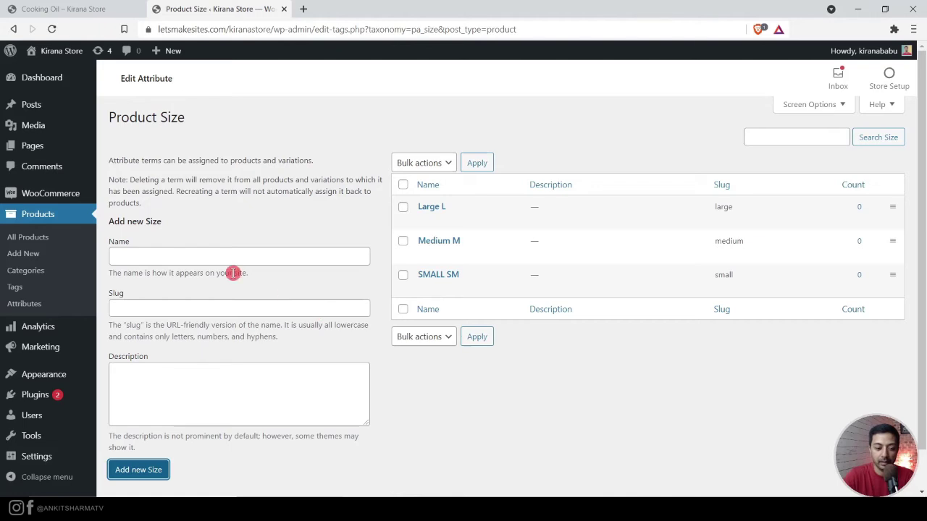
Reopen the custom variable product draft for editing and remove its Weight attribute, accepting the removal prompt.
left_click(20, 303)
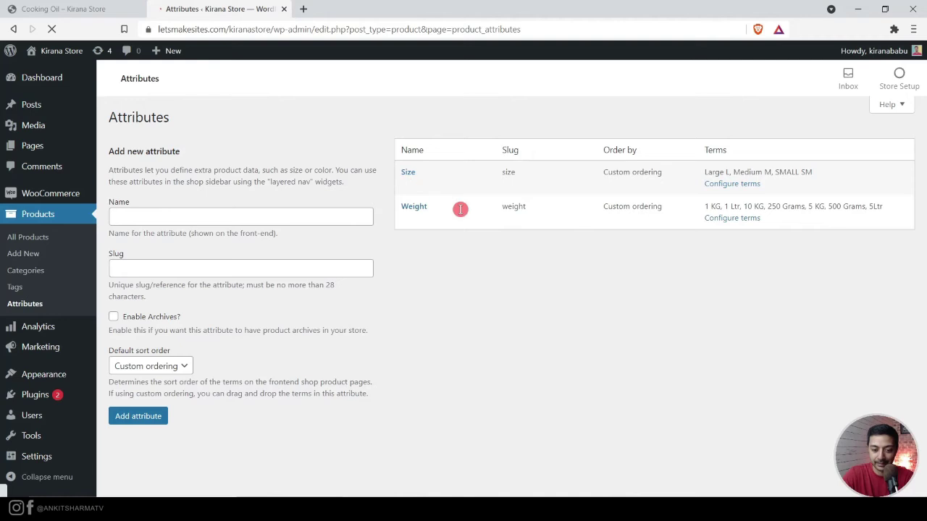
mouse_move(404, 180)
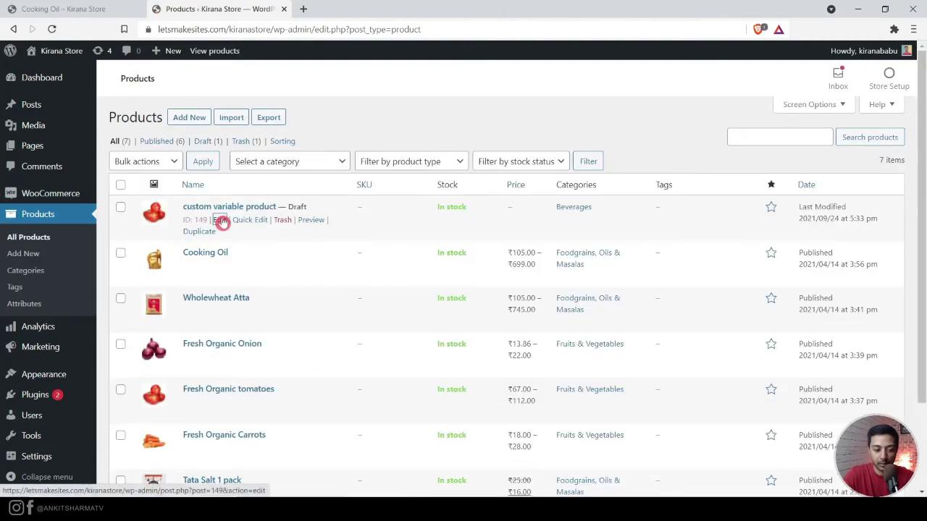
left_click(220, 220)
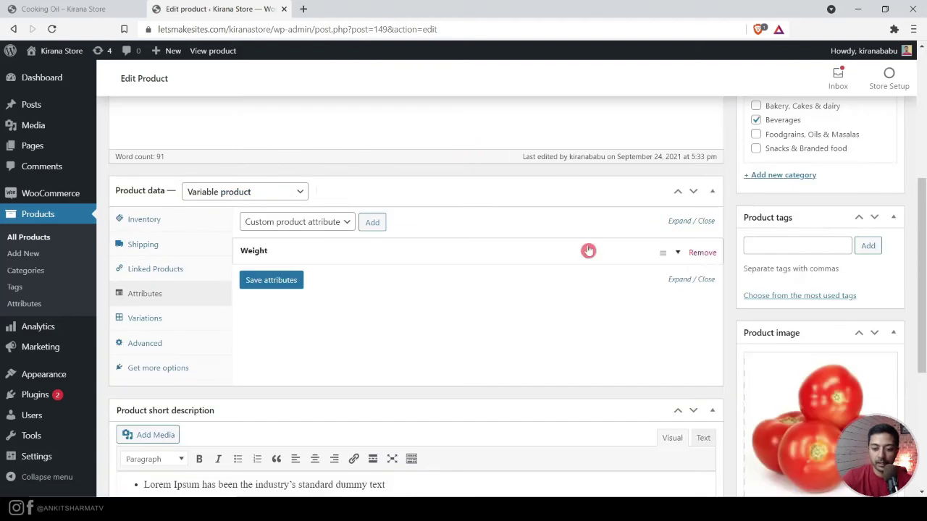
left_click(702, 252)
left_click(524, 97)
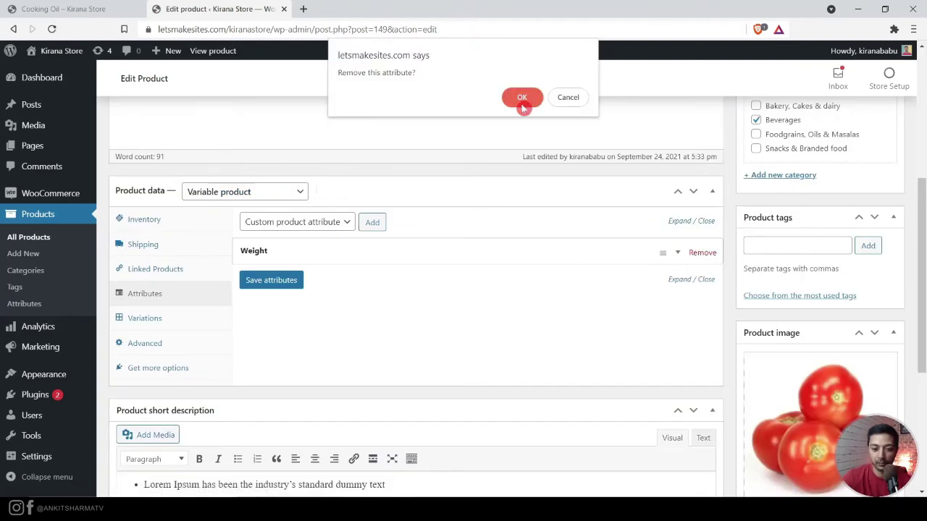
Remove the product's 1 KG variation, check the remaining variations, and return to the product's attribute settings.
left_click(703, 322)
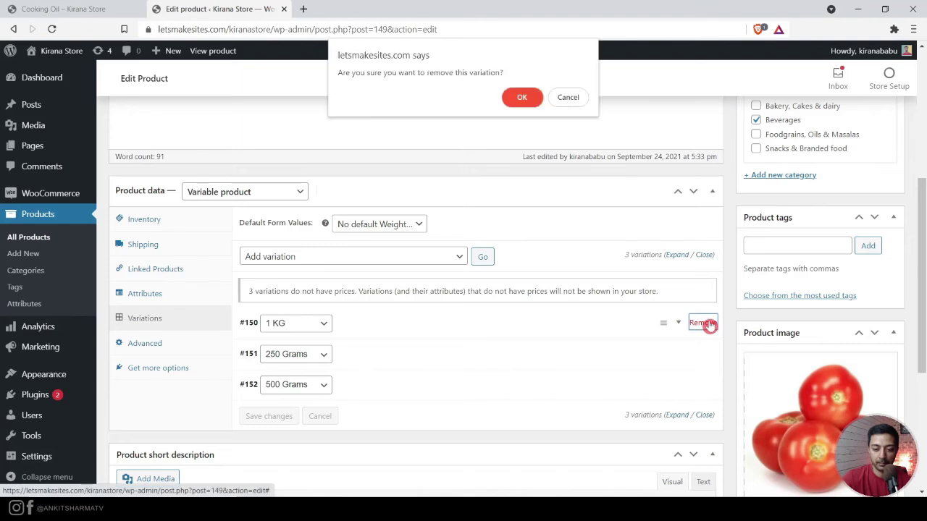
left_click(524, 99)
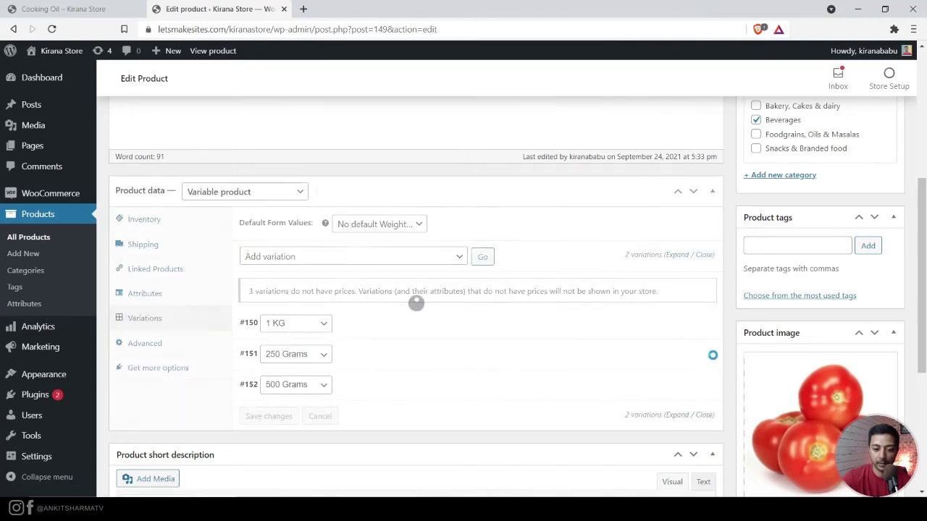
left_click(155, 302)
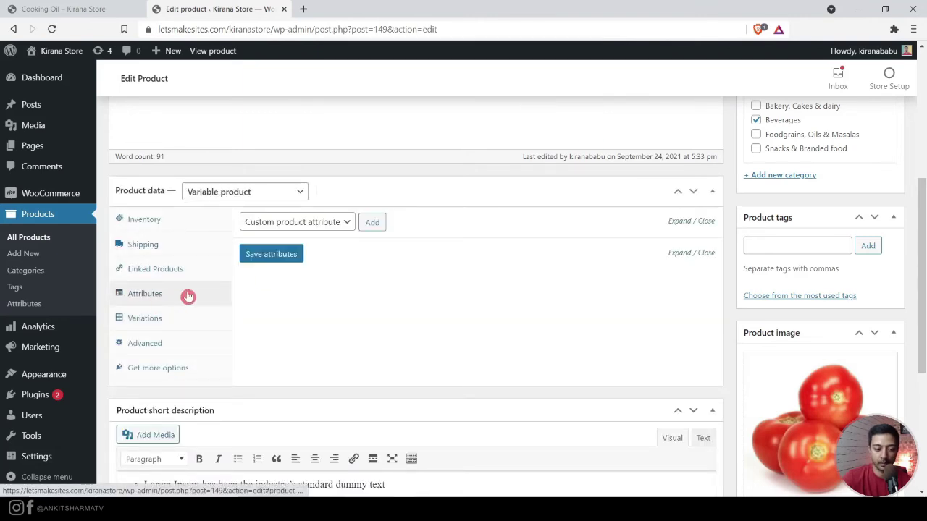
left_click(174, 316)
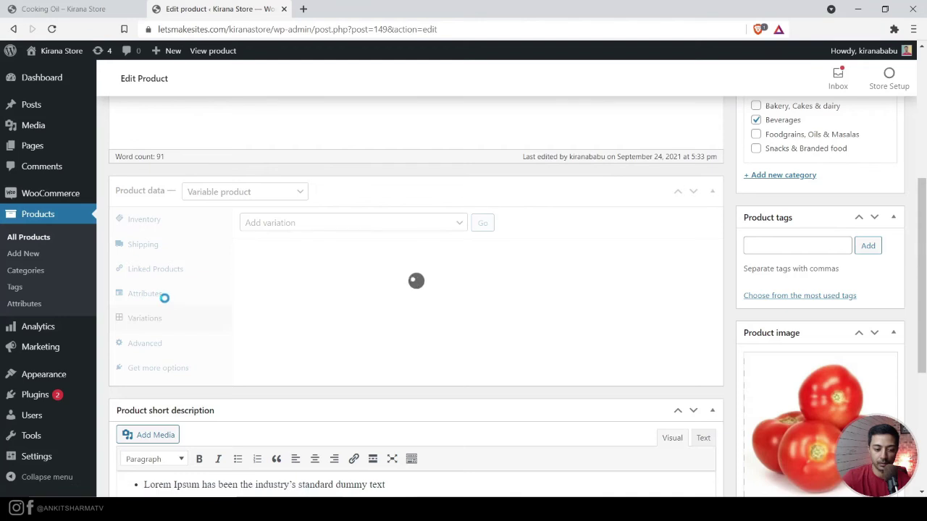
left_click(164, 297)
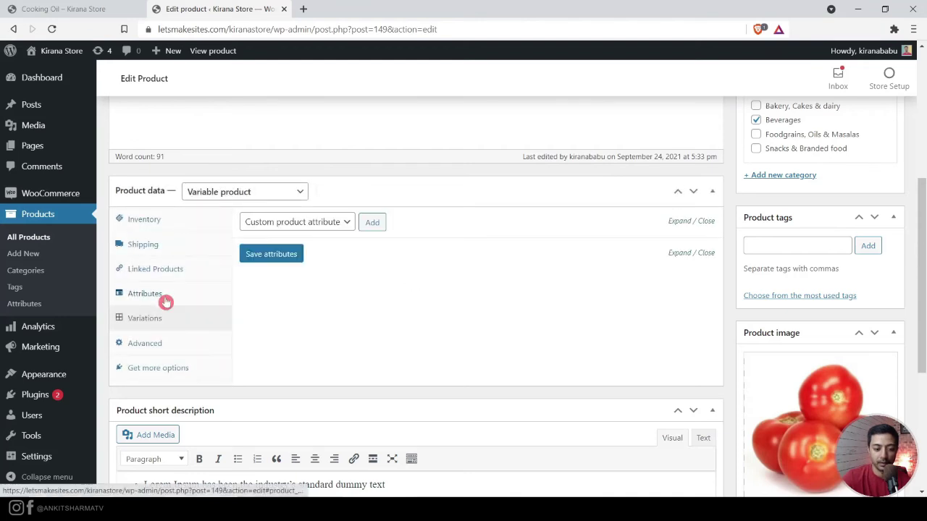
Add the Size attribute to the product with the terms SMALL SM, Medium M and Large L, and save the attributes.
left_click(330, 225)
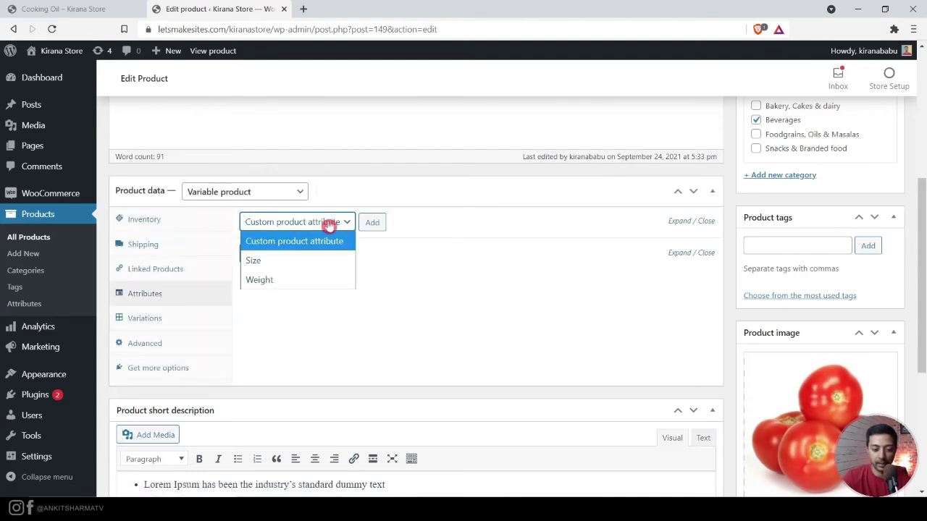
left_click(260, 263)
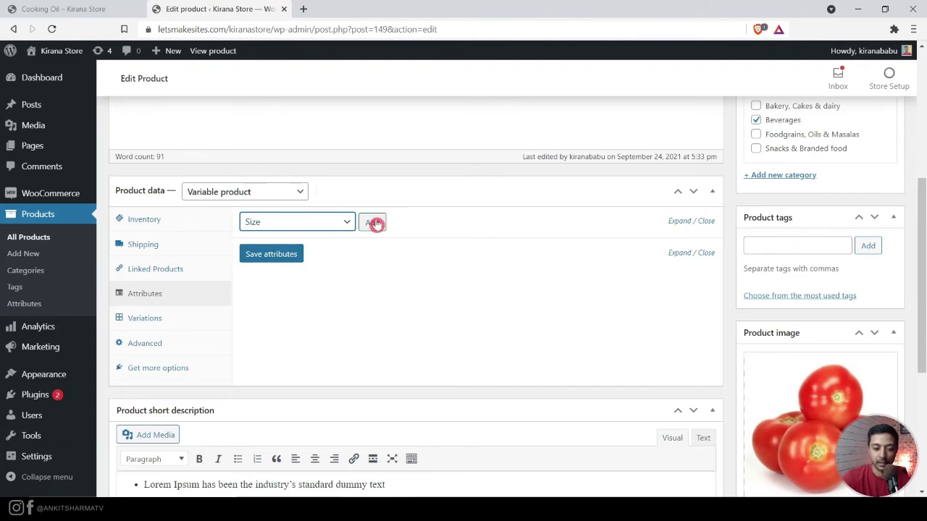
left_click(374, 224)
left_click(412, 298)
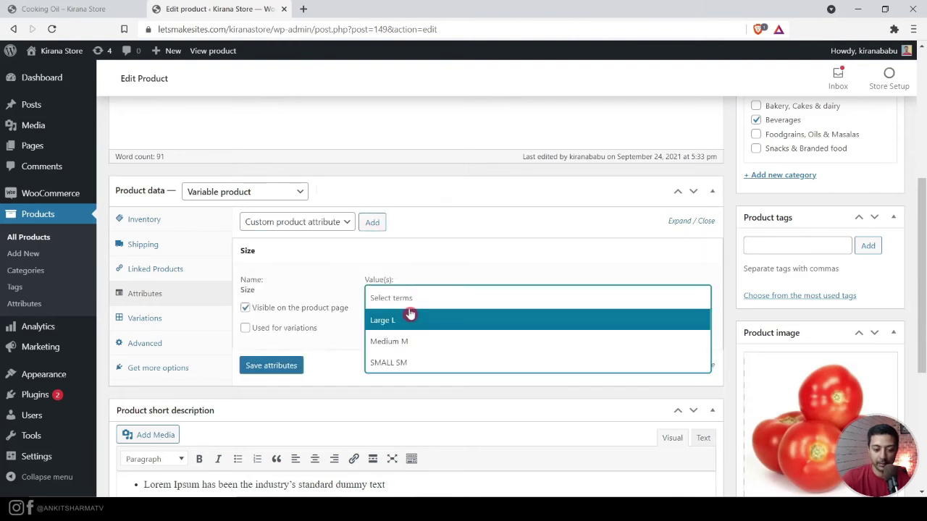
left_click(417, 365)
left_click(507, 296)
left_click(539, 332)
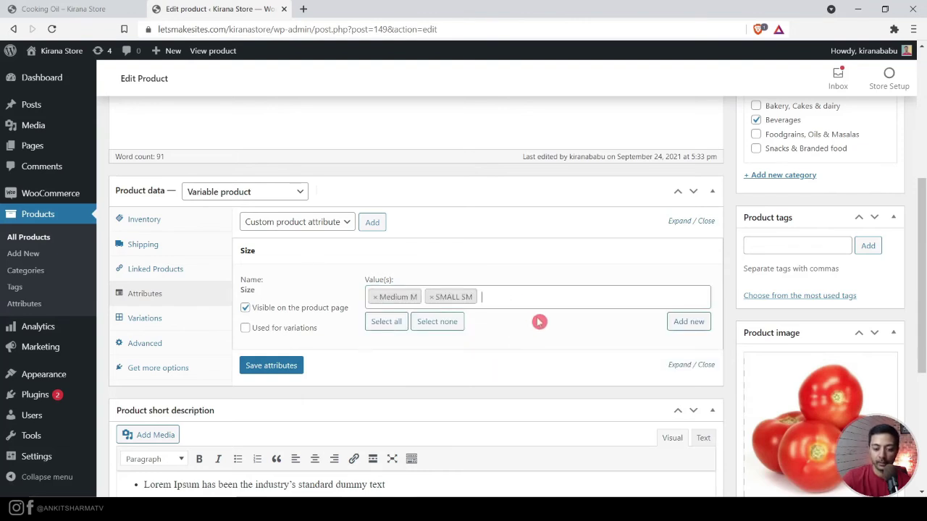
left_click(563, 298)
left_click(532, 331)
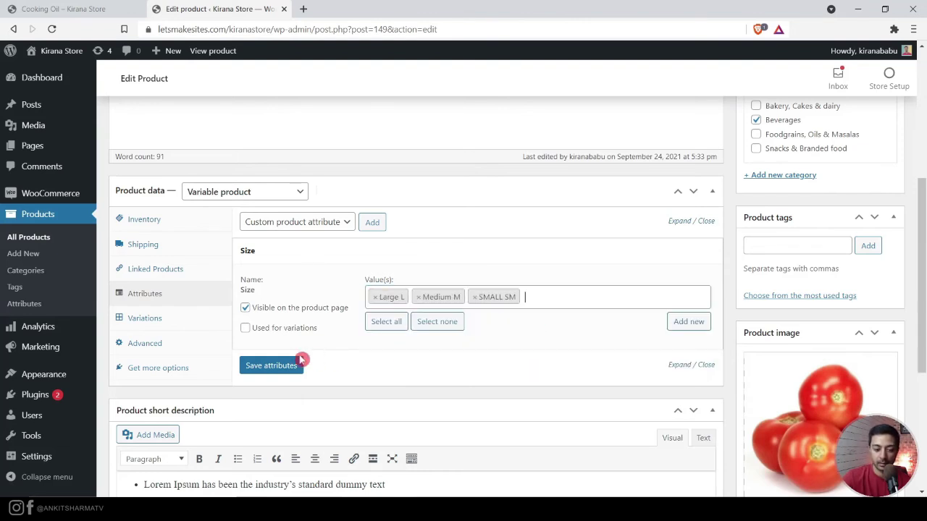
left_click(273, 366)
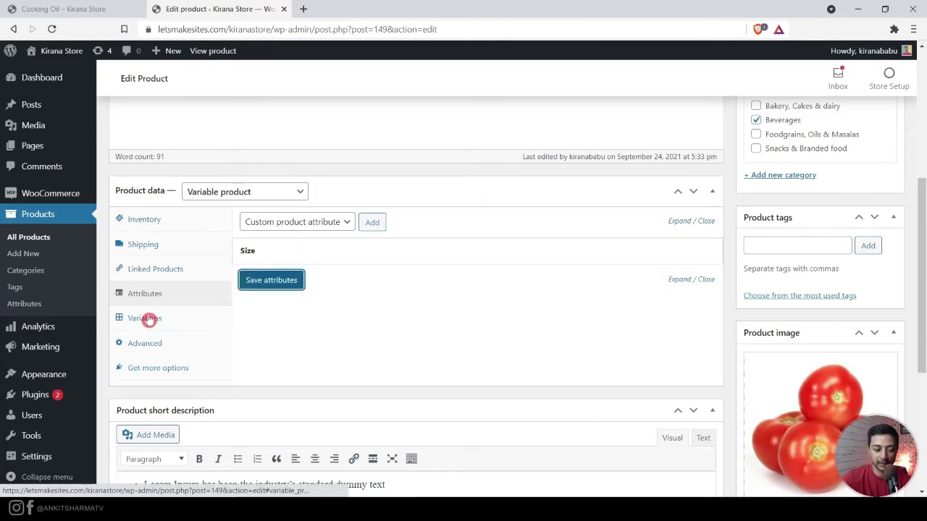
Create the product's variations from all attributes, accepting the browser prompts.
left_click(149, 320)
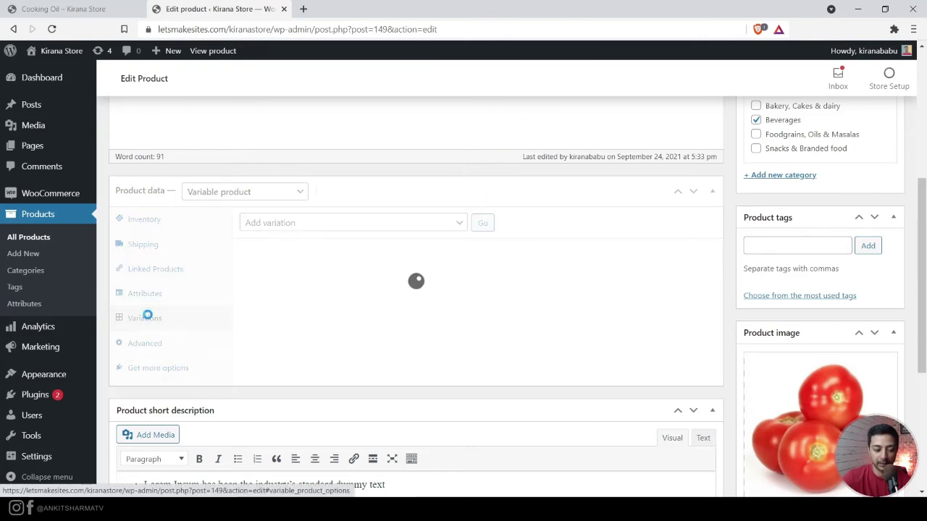
left_click(312, 224)
left_click(297, 262)
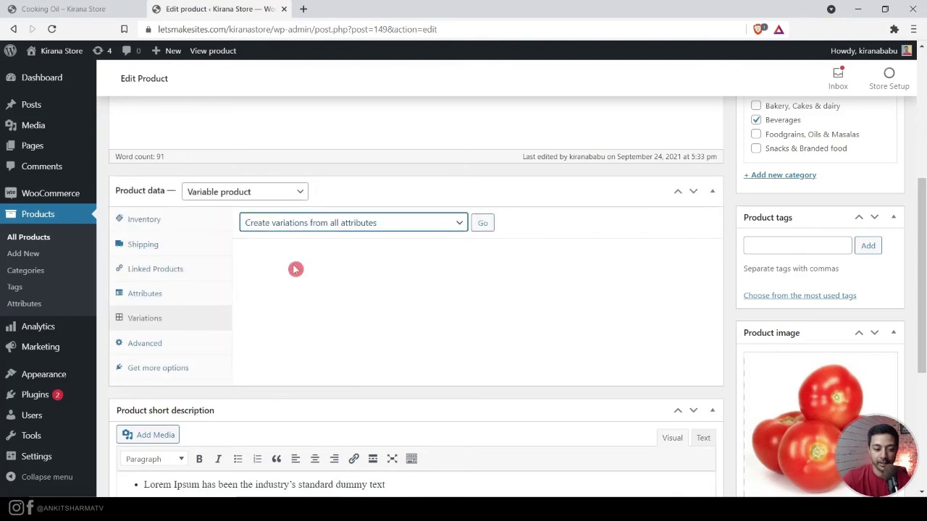
left_click(485, 225)
left_click(518, 122)
left_click(562, 97)
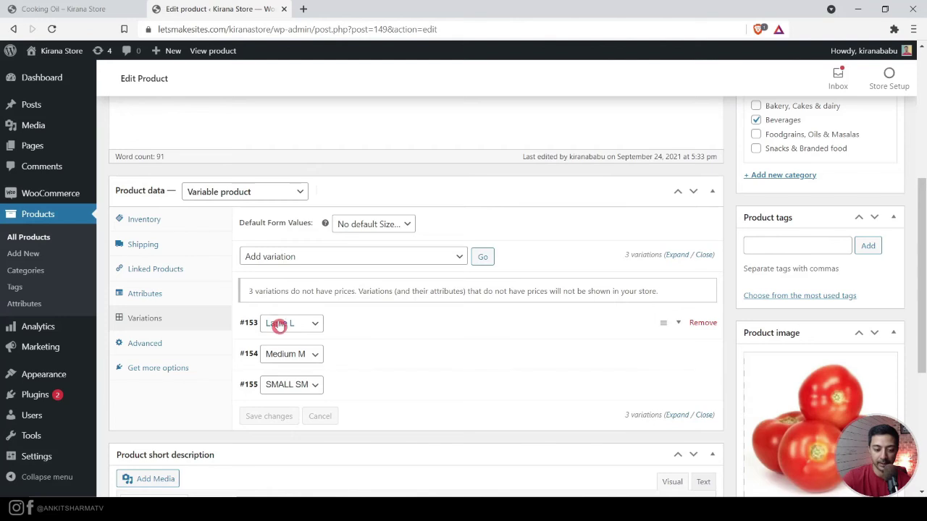
Give the Large L variation the red Aashirvaad atta packet image, a regular price of 999 and a sale price of 899.
left_click(669, 328)
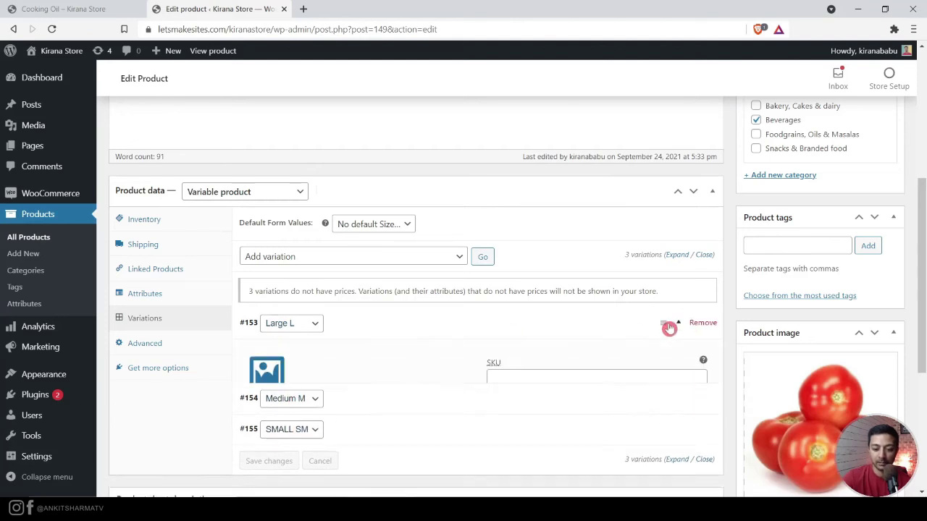
left_click(269, 370)
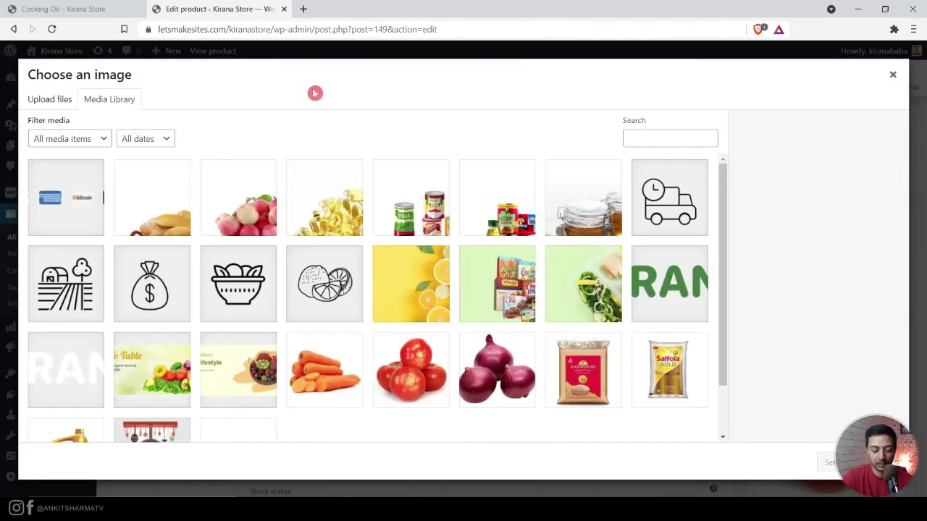
double_click(554, 388)
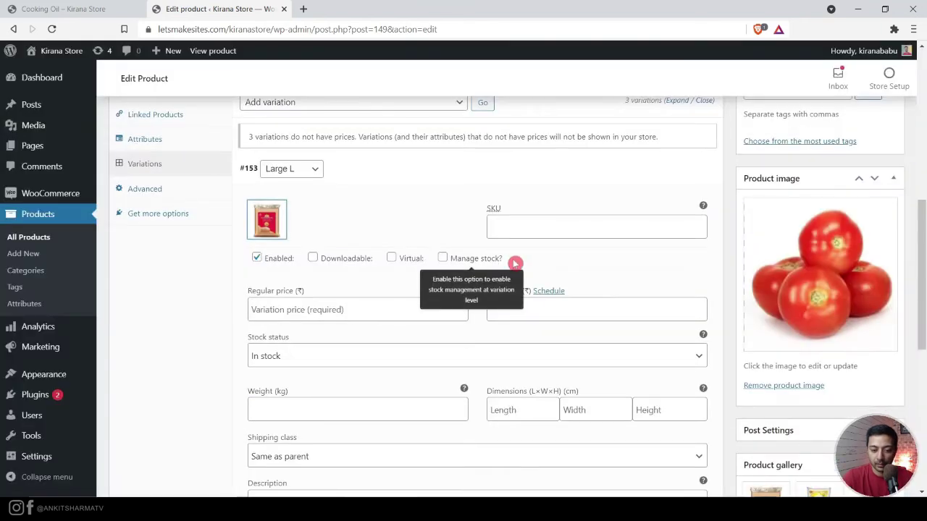
left_click(364, 310)
type("999")
key("Tab")
key("Tab")
type("8")
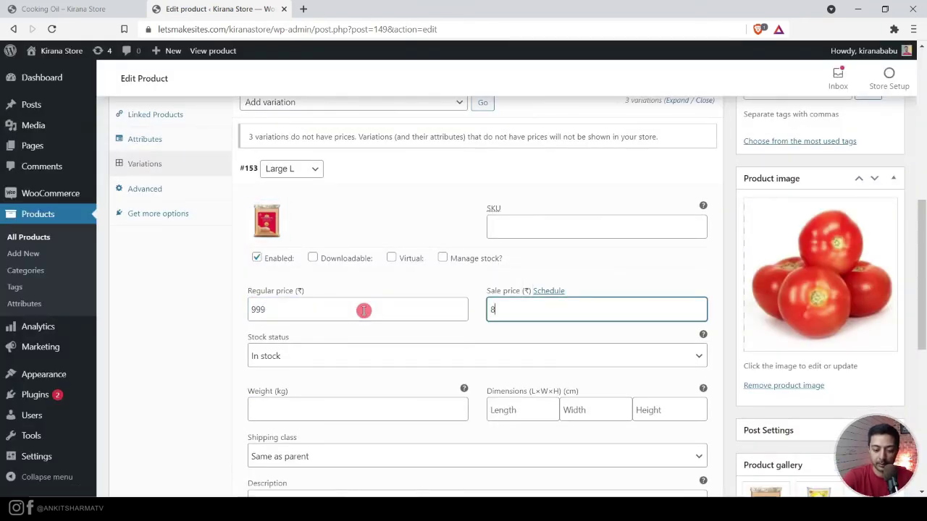
key("Tab")
Give the Medium M variation the red onions image, a regular price of 799 and a sale price of 699.
scroll(364, 310, "down", 5)
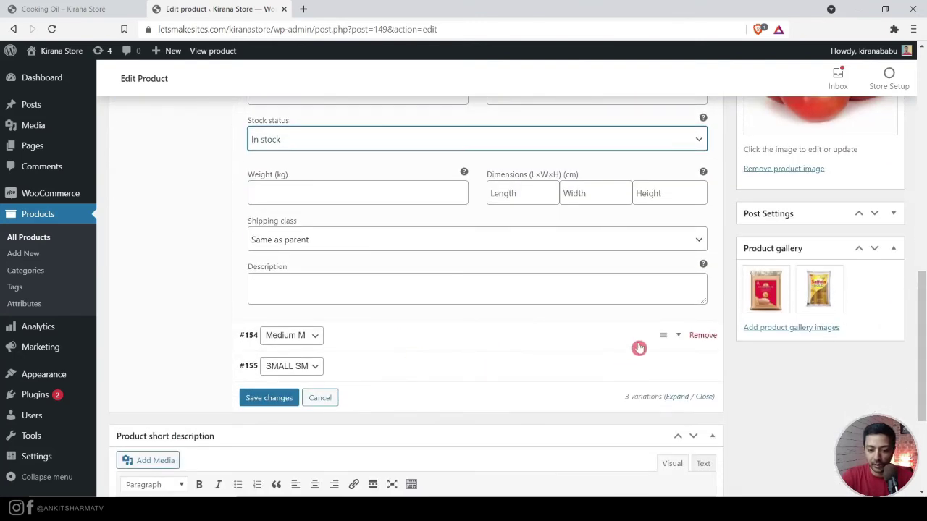
scroll(375, 250, "up", 5)
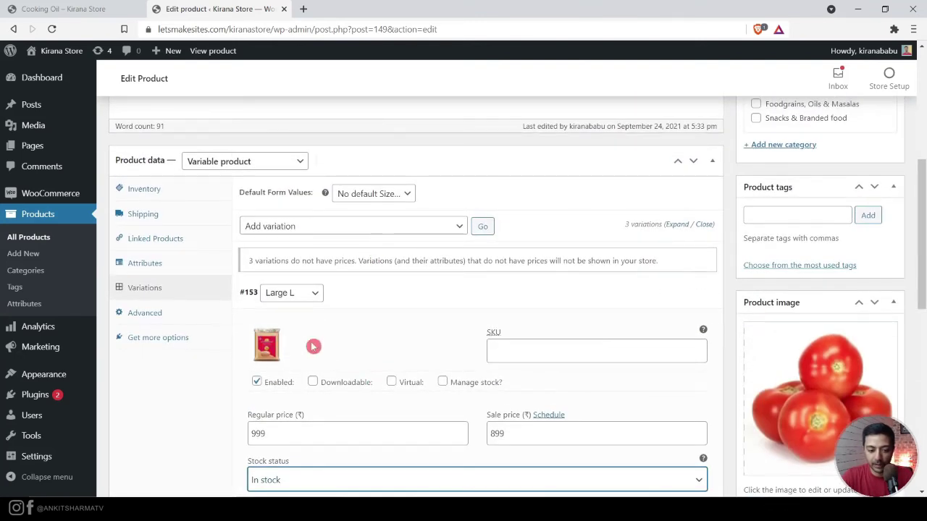
scroll(364, 344, "down", 3)
scroll(367, 344, "down", 2)
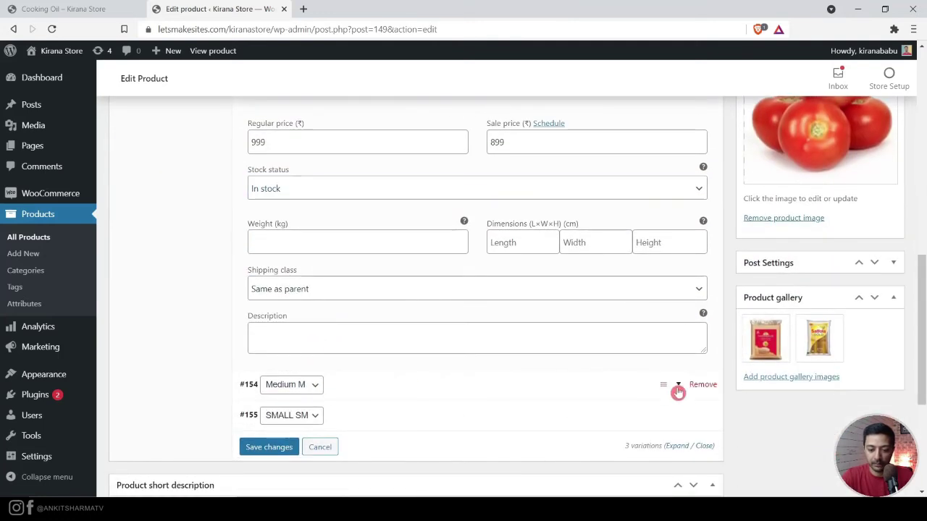
left_click(675, 388)
scroll(434, 364, "down", 3)
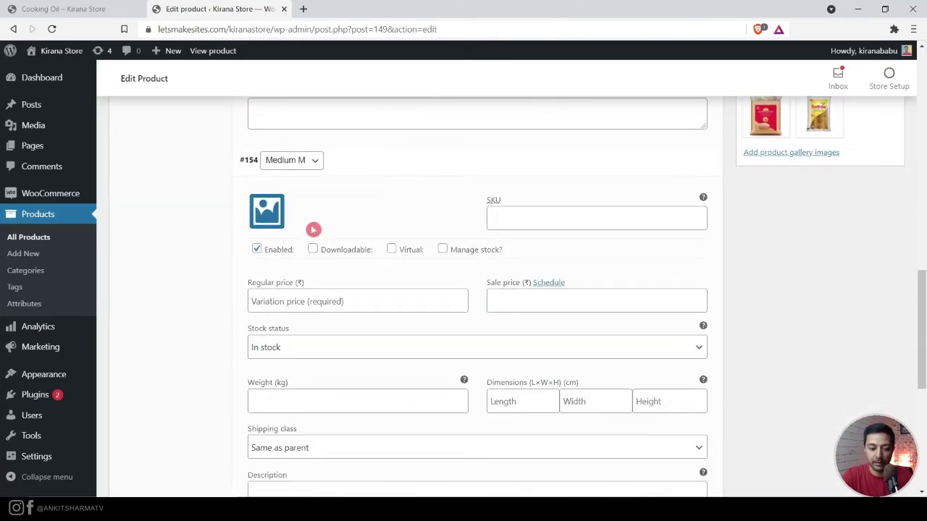
left_click(266, 211)
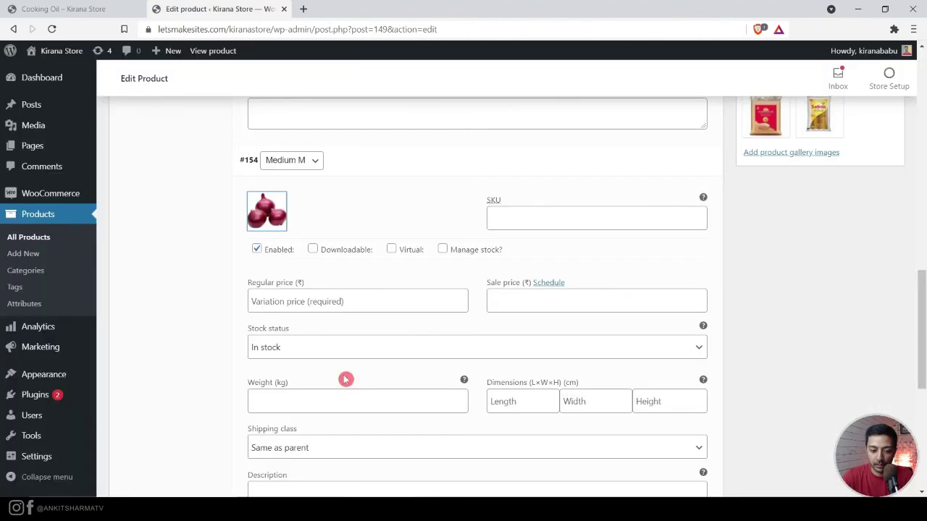
left_click(327, 397)
left_click(312, 304)
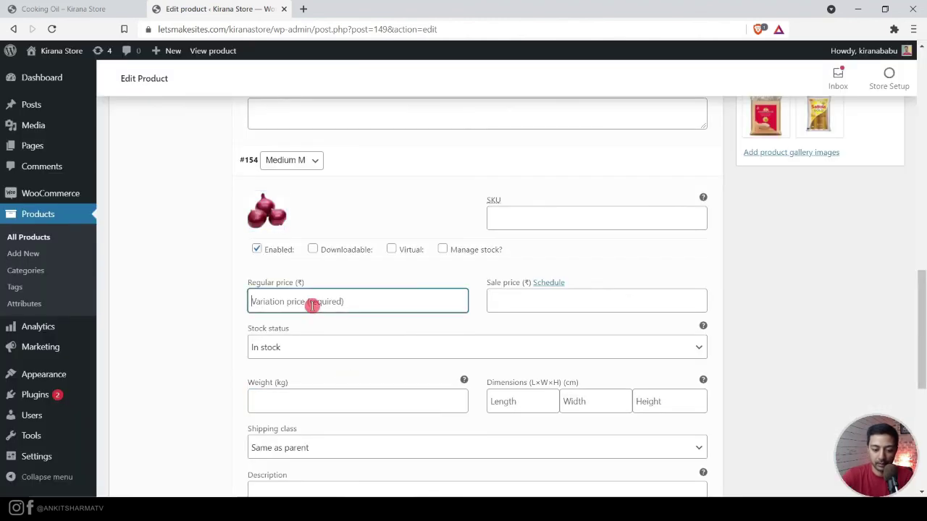
type("799")
key("Tab")
key("Tab")
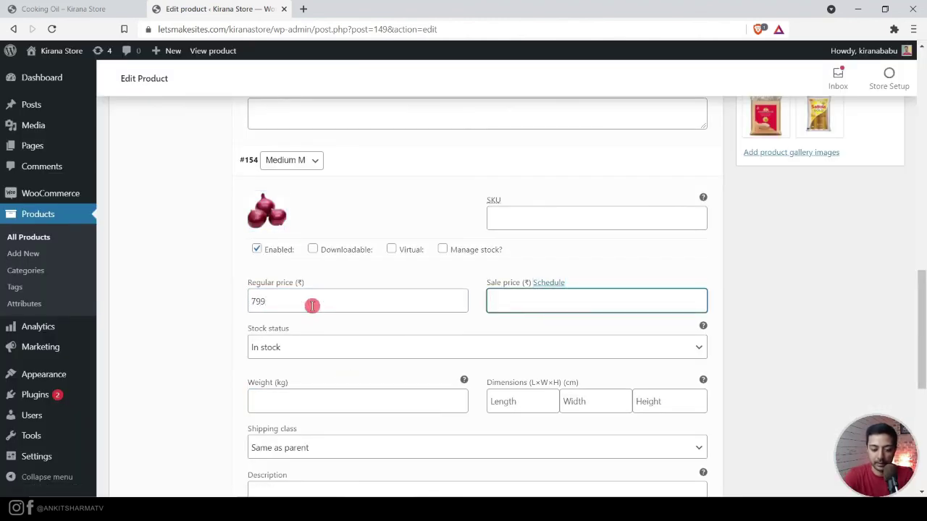
type("699")
Set the SMALL SM variation's regular price to 599 and sale price to 499, and save the variation changes.
scroll(312, 304, "down", 3)
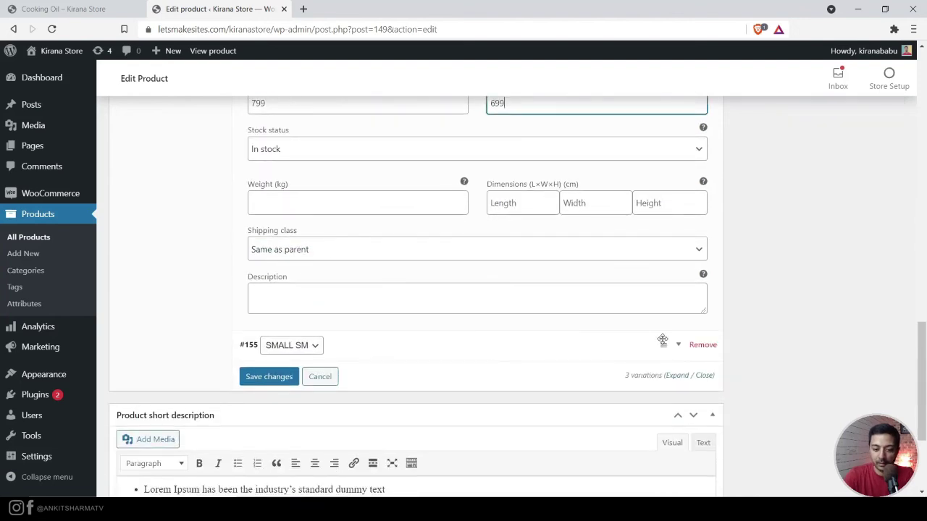
left_click(668, 346)
scroll(397, 291, "down", 2)
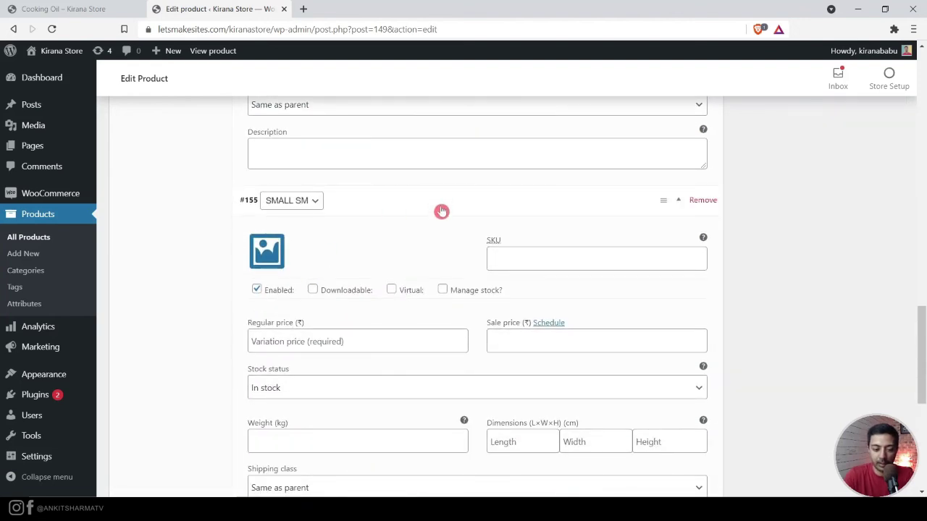
left_click(328, 340)
type("599")
key("Tab")
key("Tab")
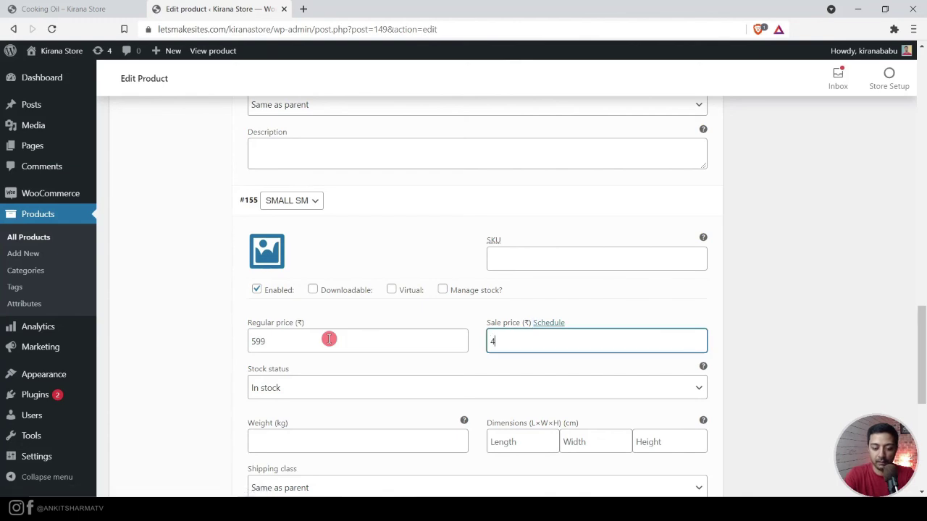
type("499")
scroll(329, 339, "down", 3)
left_click(257, 346)
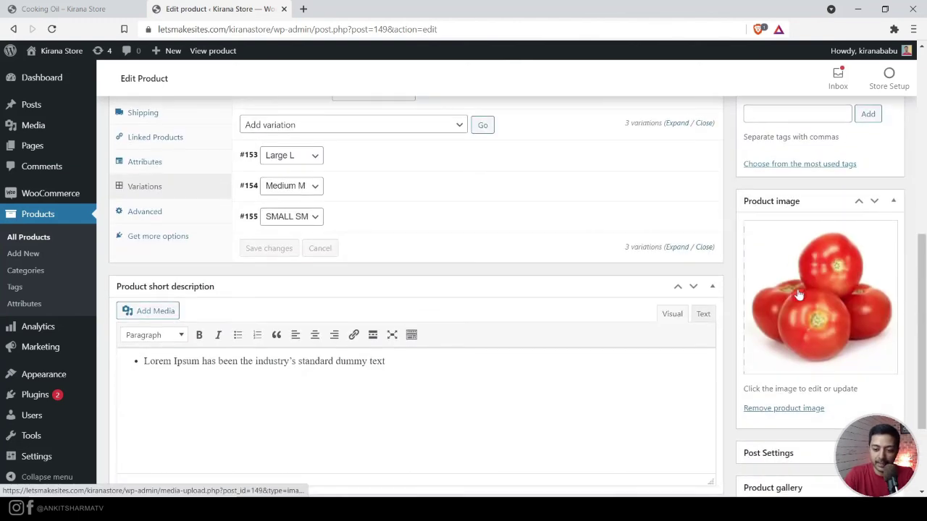
Check the saved details of the Large L and Medium M variations and publish the product.
scroll(715, 269, "down", 3)
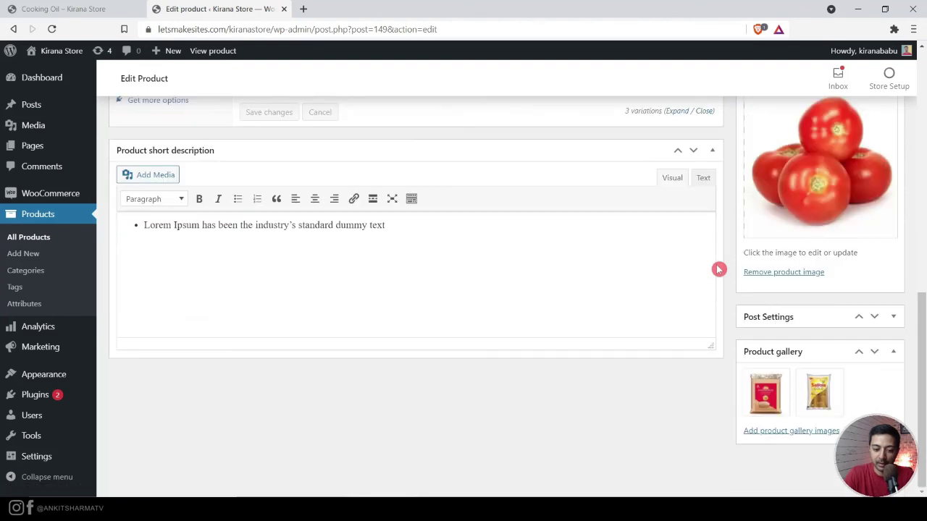
scroll(511, 304, "up", 5)
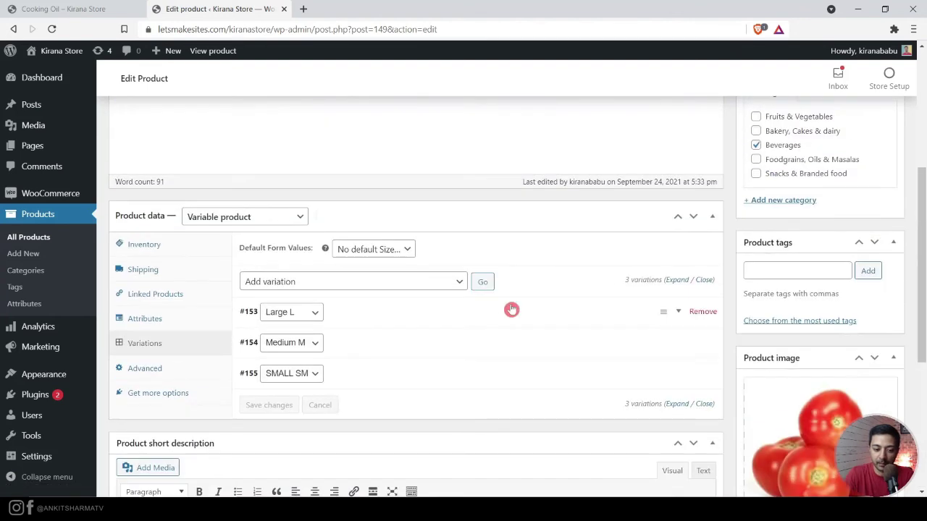
left_click(675, 316)
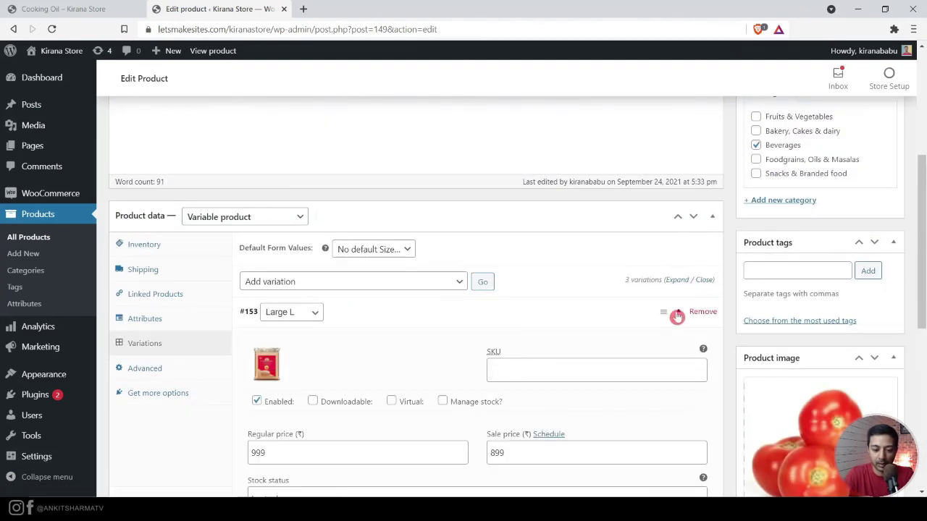
scroll(502, 418, "down", 3)
scroll(645, 420, "down", 4)
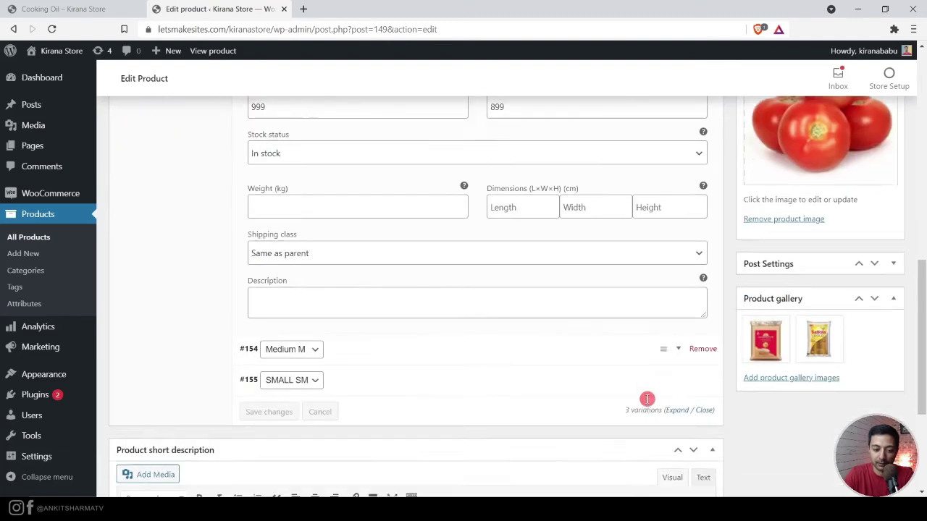
left_click(658, 307)
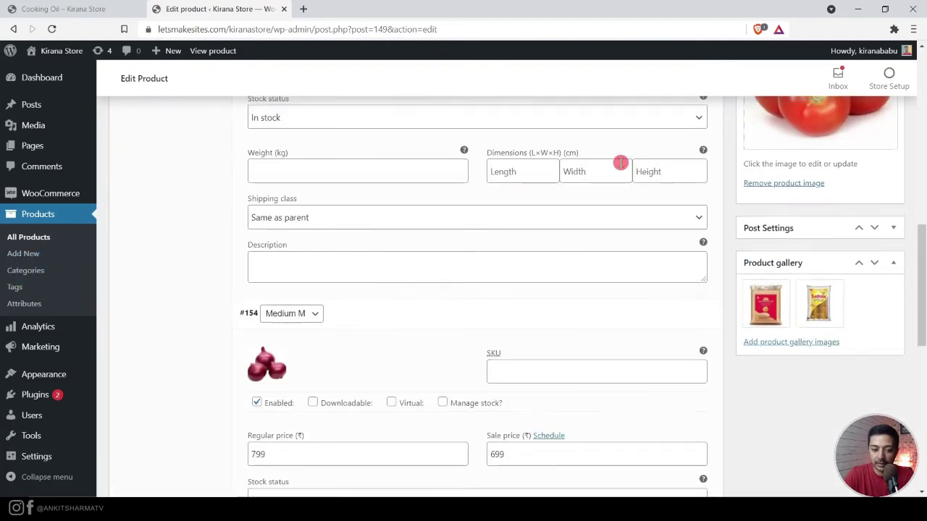
scroll(624, 167, "up", 10)
left_click(878, 304)
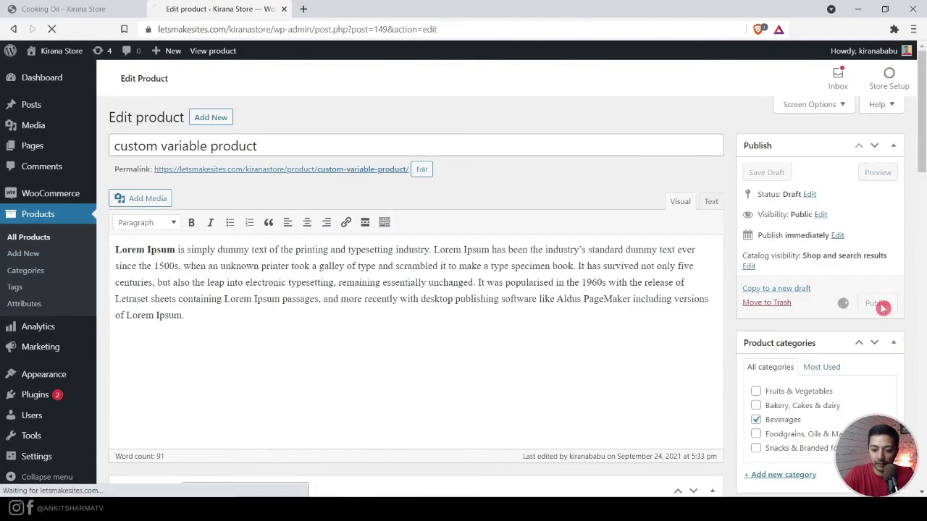
Open the published product's page in a new tab and choose Large L as the size to check its image and price.
right_click(221, 179)
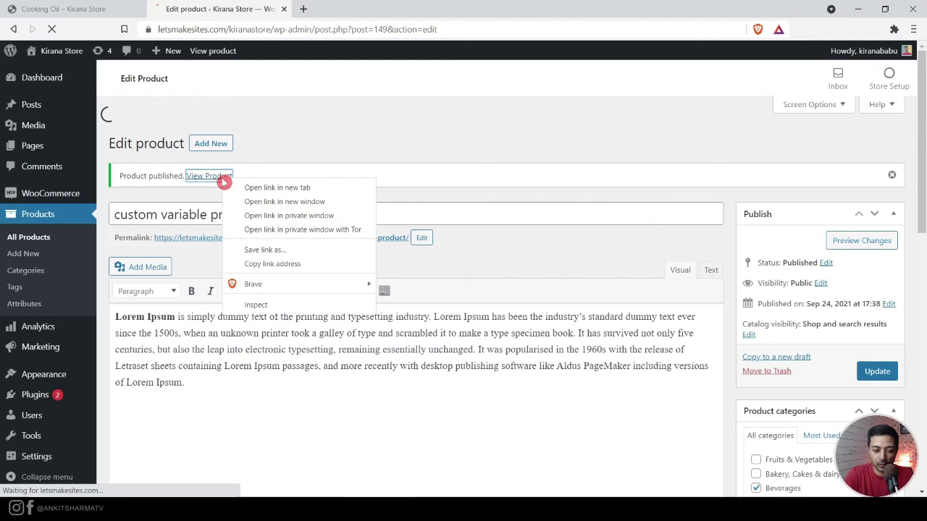
left_click(239, 189)
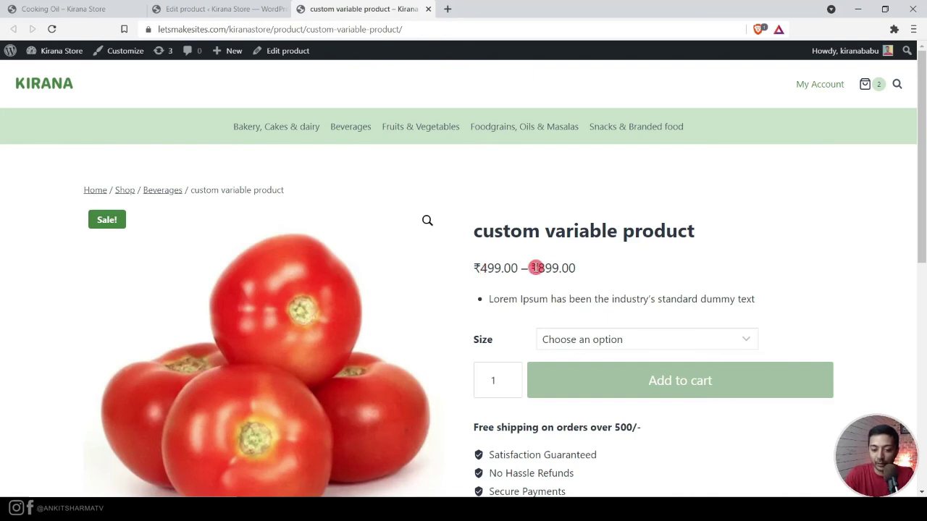
scroll(655, 312, "down", 1)
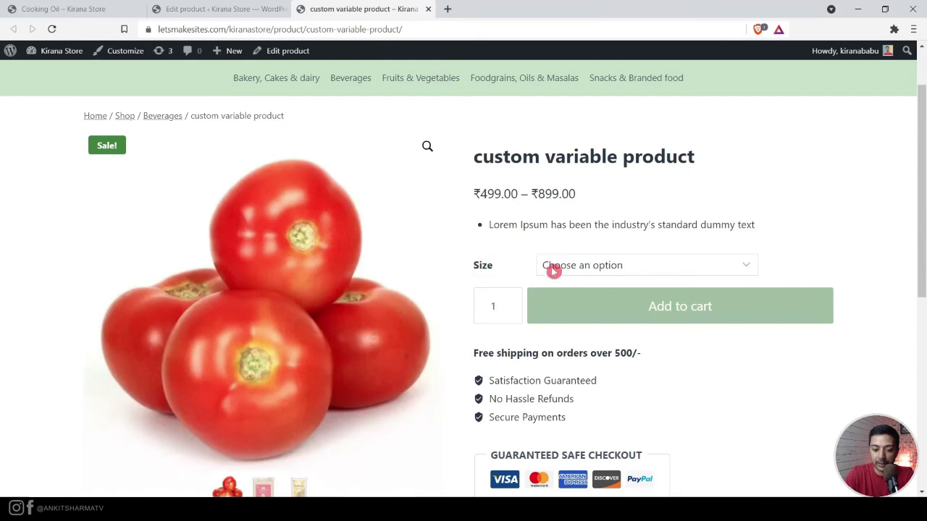
left_click(585, 265)
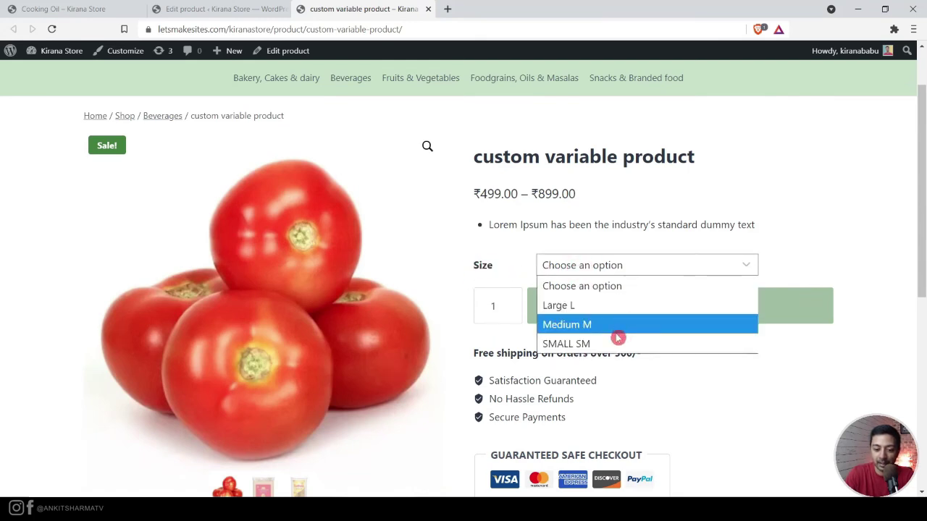
left_click(585, 313)
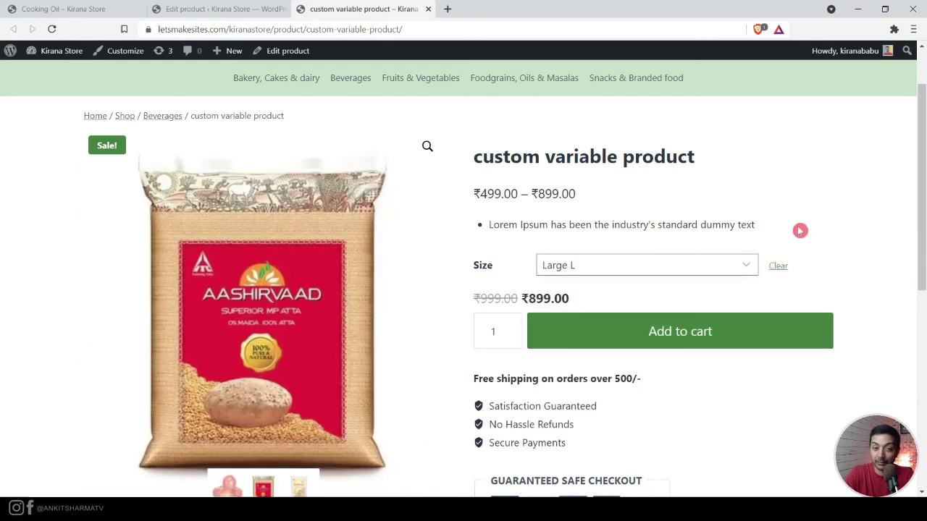
Switch the product's size to Medium M and to SMALL SM to check each variation's image and price.
left_click(684, 261)
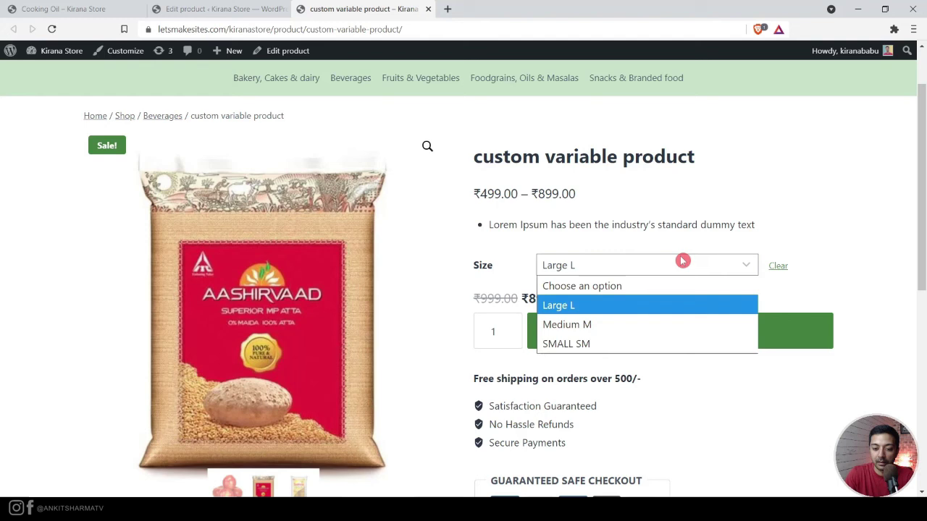
left_click(587, 324)
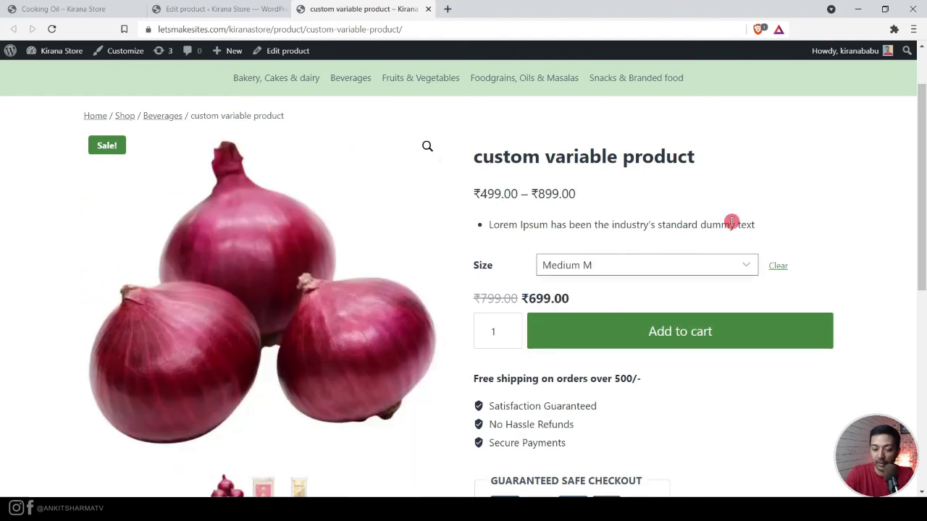
left_click(635, 274)
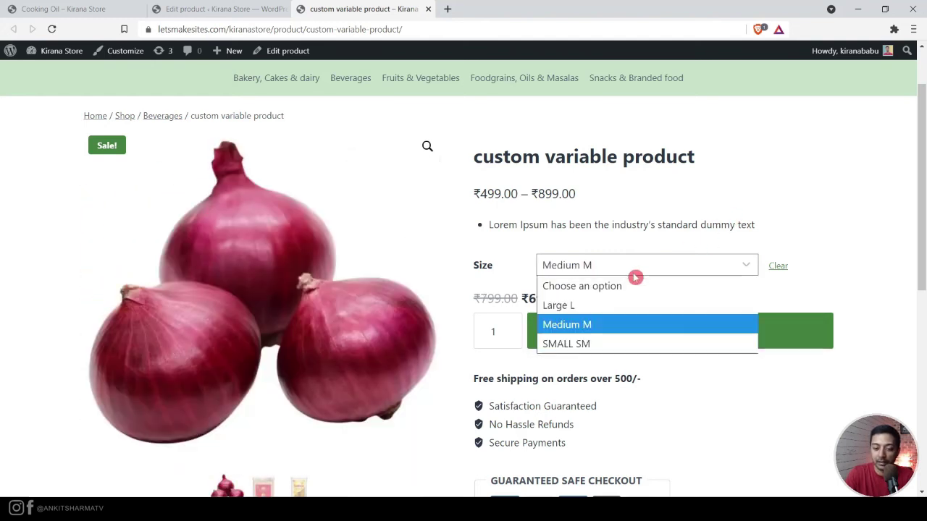
left_click(564, 346)
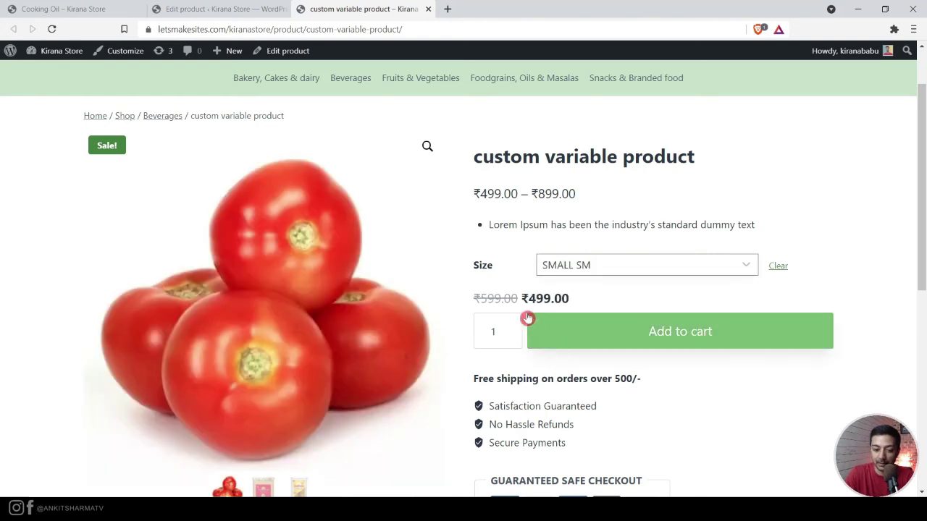
Set the product quantity to 4 and switch the size to Large L and on to Medium M.
left_click(513, 330)
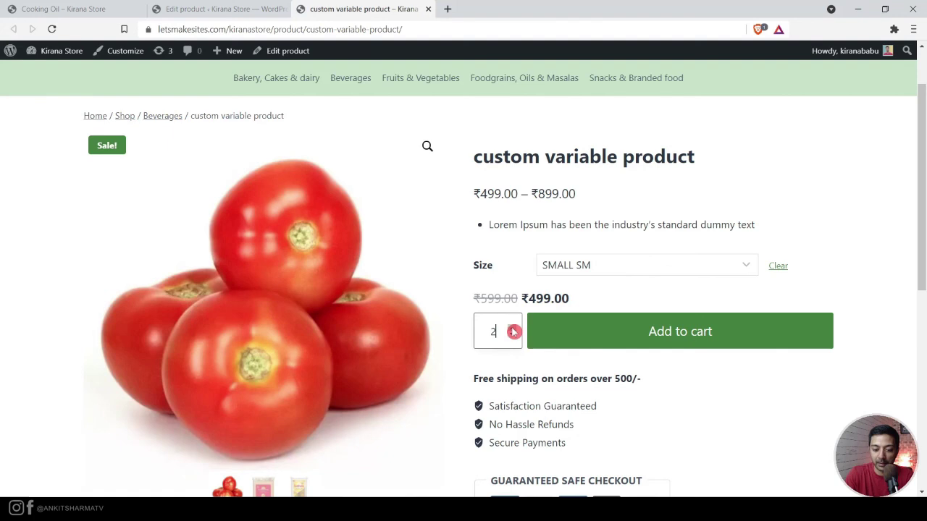
left_click(609, 270)
left_click(586, 306)
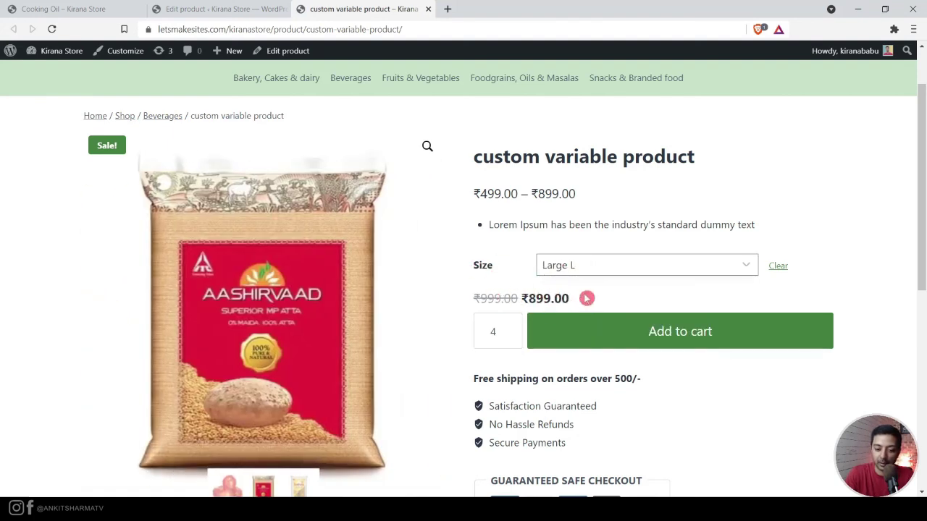
left_click(645, 265)
Review the Large L variation's price, stock, weight, dimensions, shipping class and description fields in the product editor.
key("ctrl+Page_Up")
left_click(400, 325)
scroll(400, 325, "down", 3)
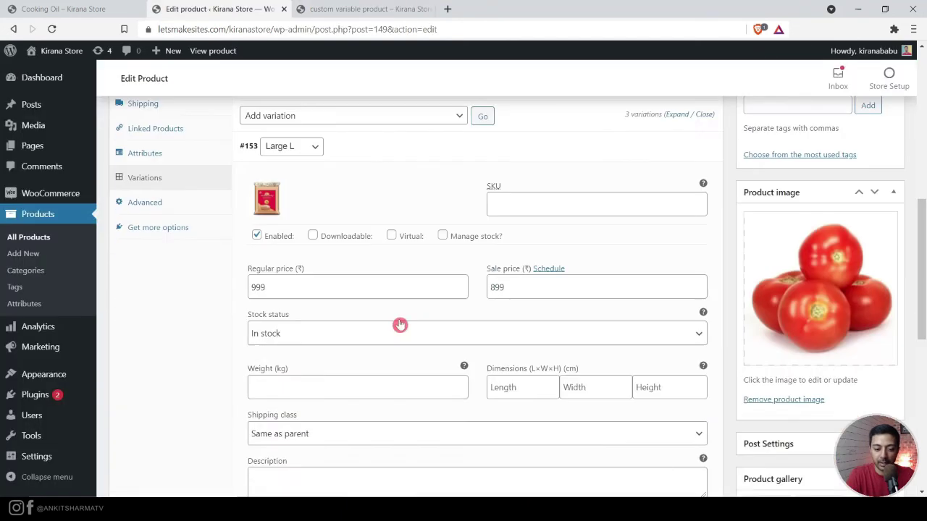
scroll(552, 232, "down", 3)
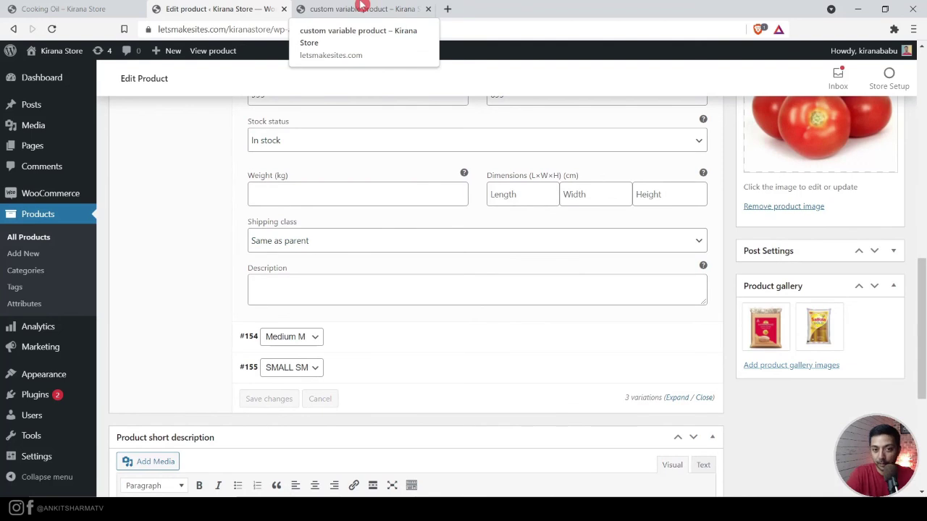
Return to the storefront product page, highlight the product title and look through the available Size options.
left_click(358, 9)
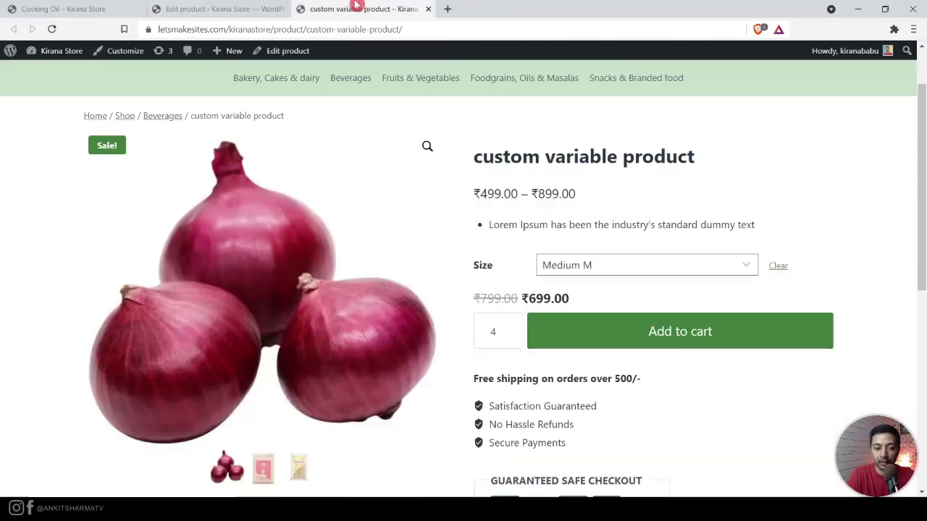
left_click_drag(475, 157, 745, 163)
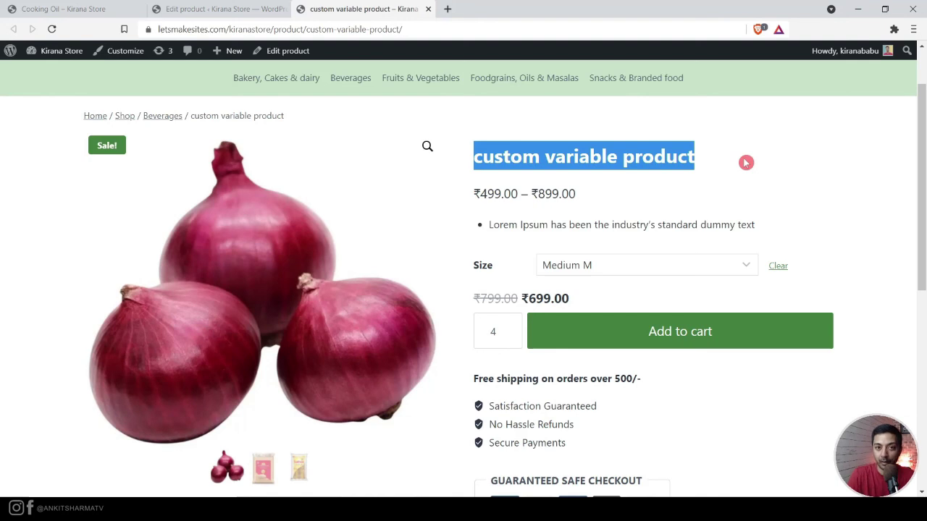
left_click(647, 267)
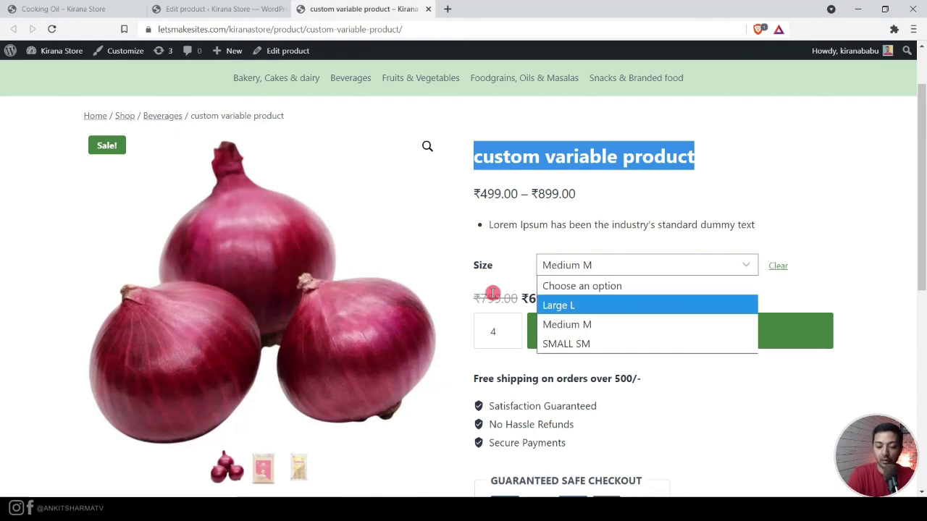
left_click(492, 293)
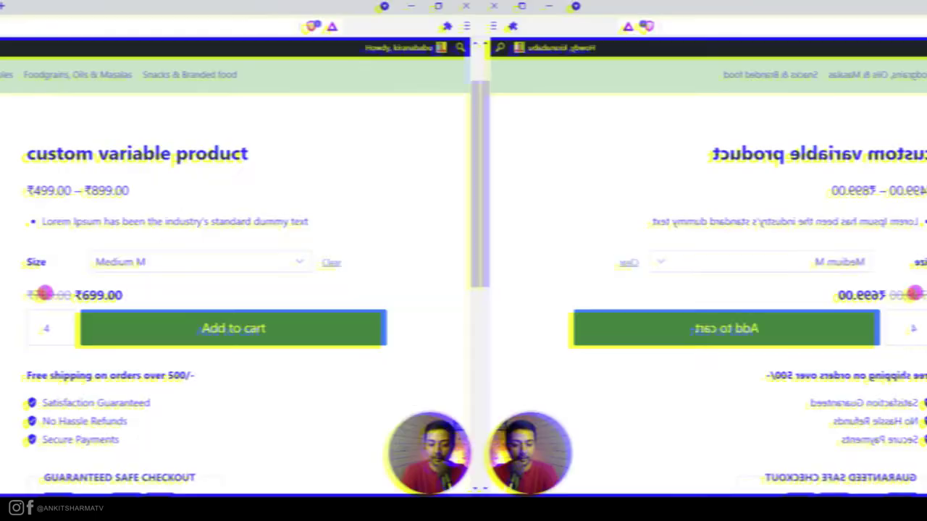